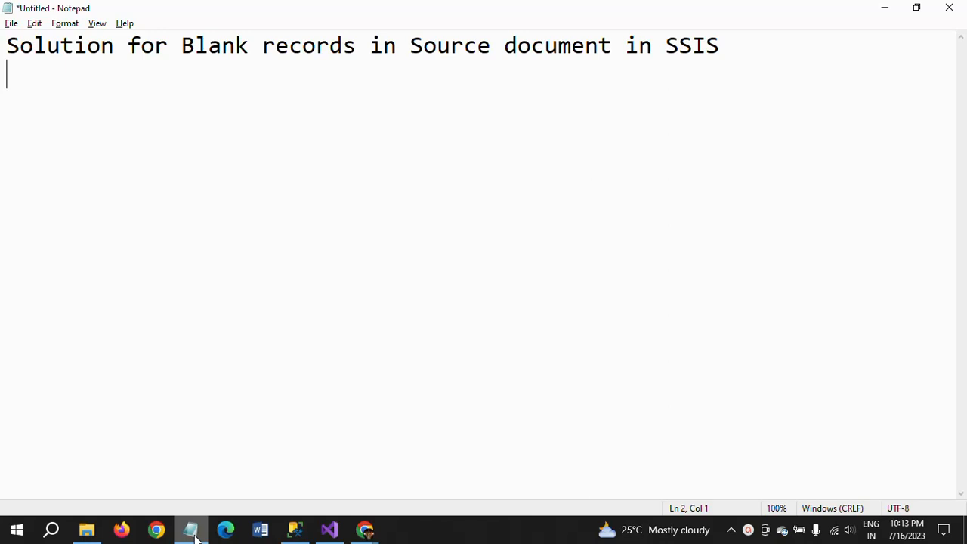
Step: Open File1 from the D:\Files\Student folder, examine the blank lines between its records, and close it
{"action": "left_click", "coordinate": [86, 530]}
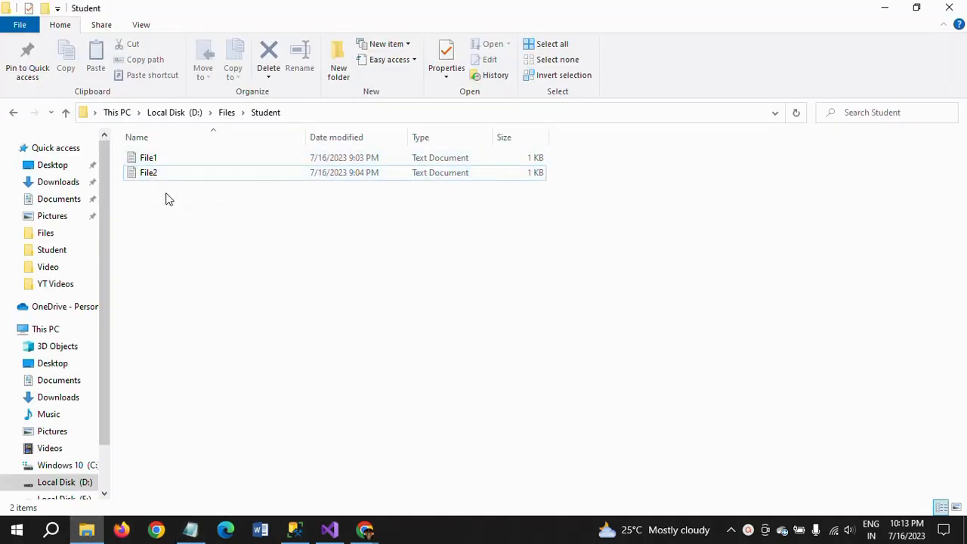
{"action": "left_click", "coordinate": [133, 160]}
{"action": "double_click", "coordinate": [132, 160]}
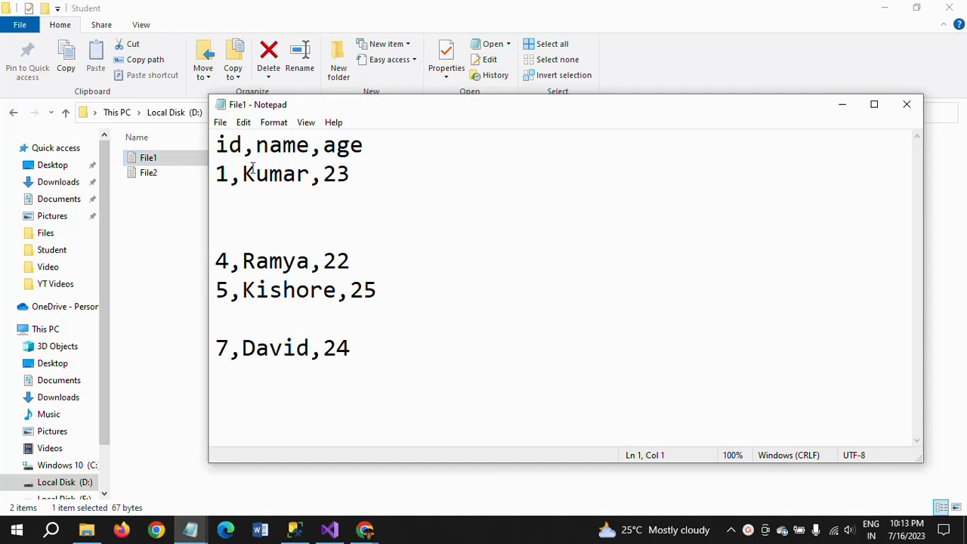
{"action": "left_click", "coordinate": [225, 204]}
{"action": "left_click", "coordinate": [230, 312]}
{"action": "left_click", "coordinate": [225, 202]}
{"action": "left_click", "coordinate": [221, 226]}
{"action": "left_click", "coordinate": [237, 312]}
{"action": "left_click", "coordinate": [907, 104]}
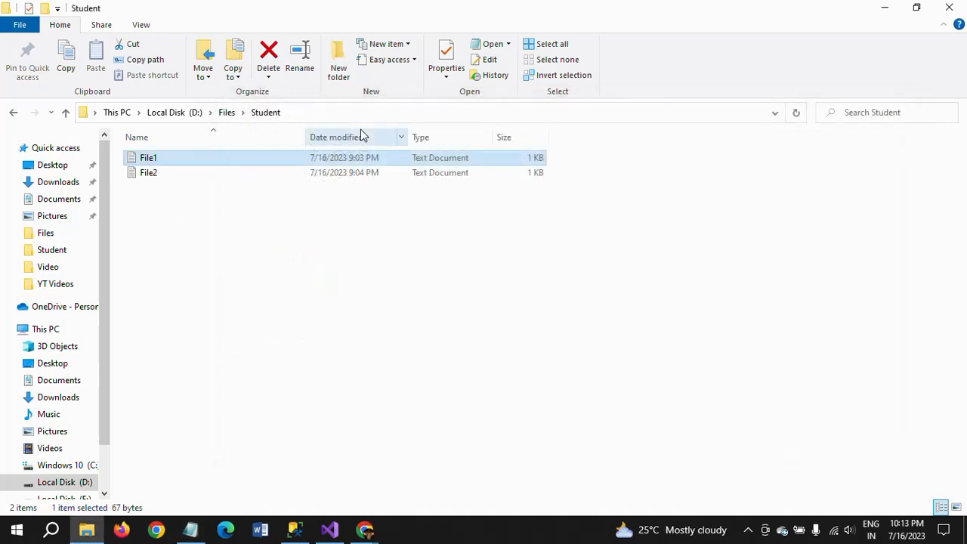
Step: Open File2 from the Student folder, examine where its blank lines are, and close it
{"action": "left_click", "coordinate": [149, 173]}
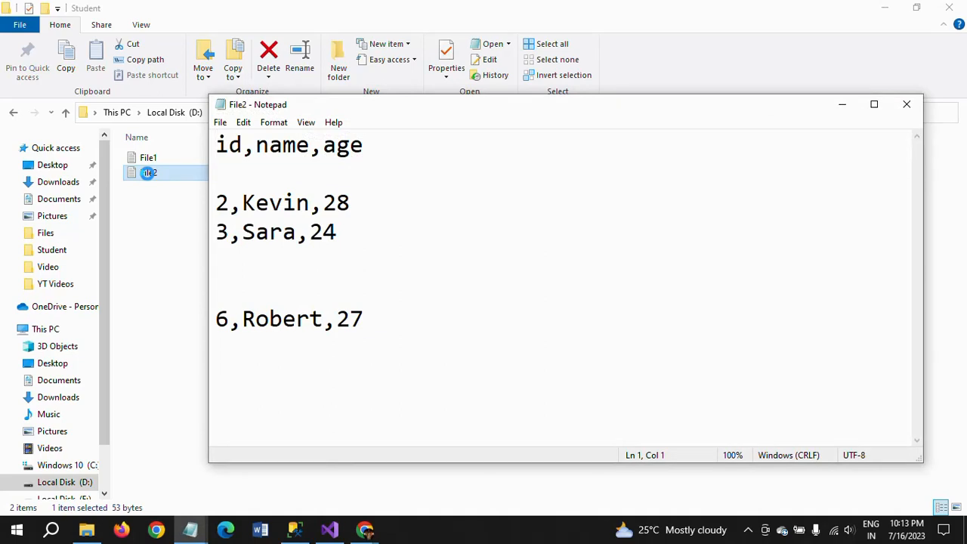
{"action": "left_click", "coordinate": [252, 175]}
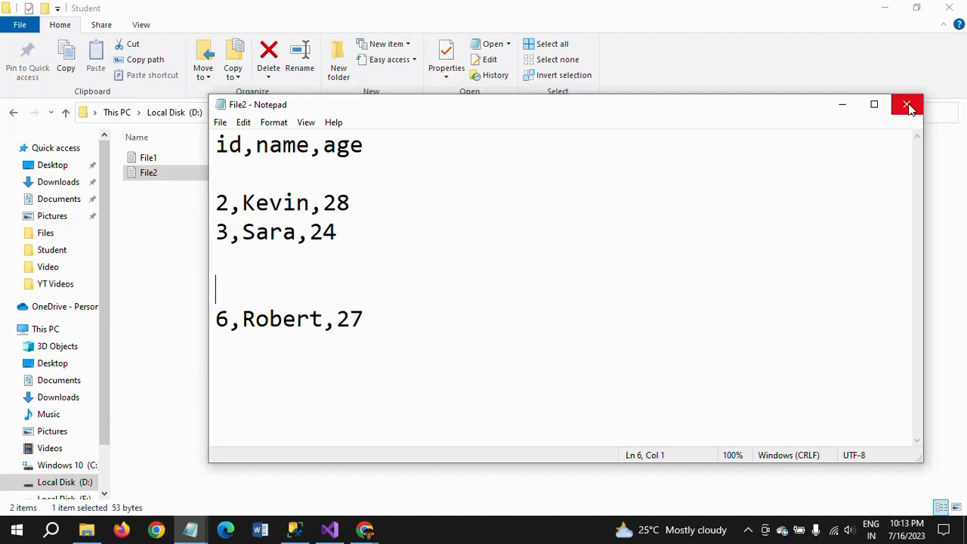
{"action": "left_click", "coordinate": [907, 105]}
Step: Switch to Visual Studio and create a package variable named SourcePath in Package10
{"action": "left_click", "coordinate": [330, 302]}
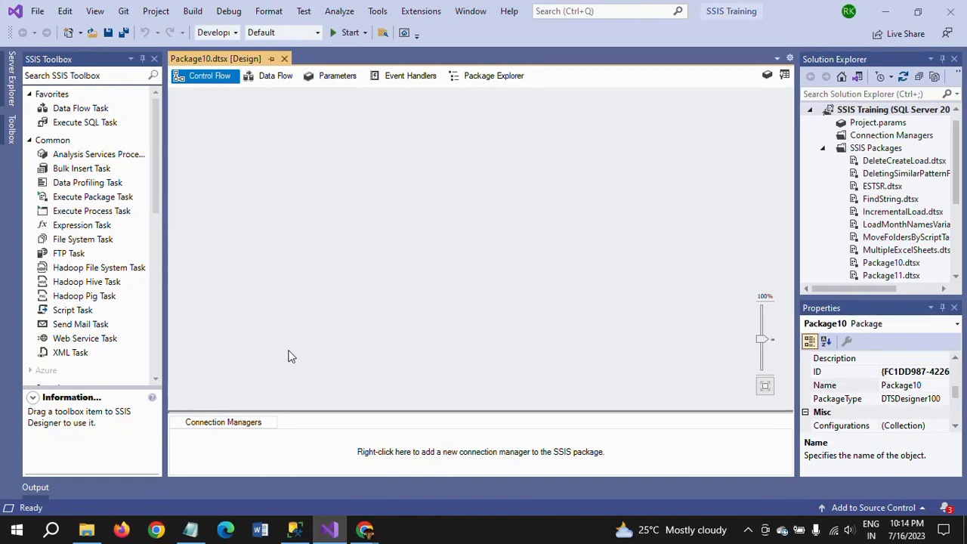
{"action": "right_click", "coordinate": [277, 324]}
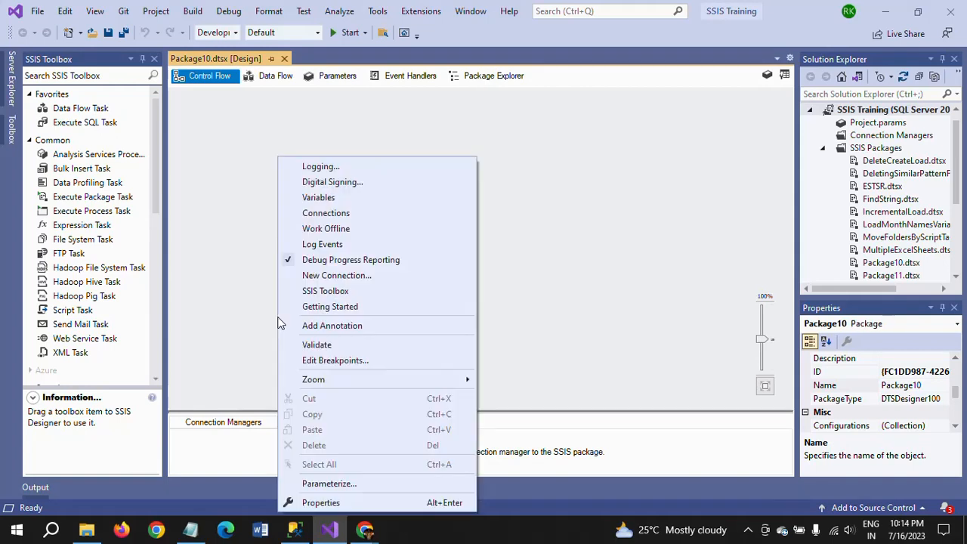
{"action": "left_click", "coordinate": [325, 200]}
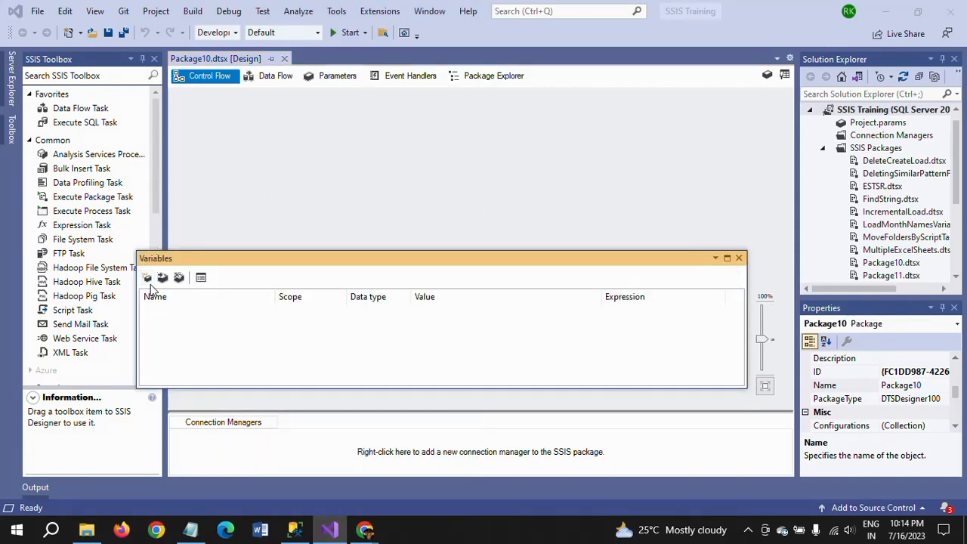
{"action": "key", "text": "BackSpace"}
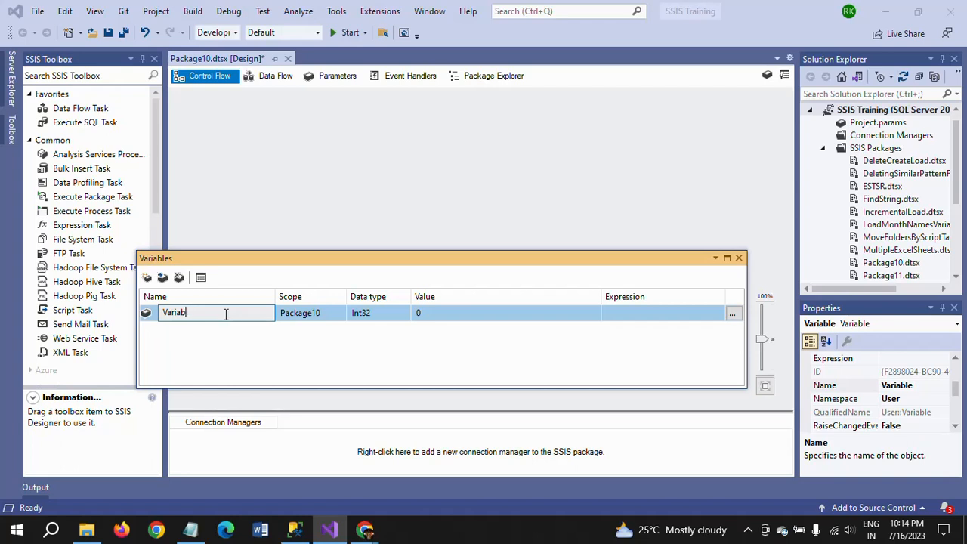
{"action": "key", "text": "BackSpace"}
{"action": "key", "text": "BackSpace"}
{"action": "key", "text": "BackSpace"}
{"action": "key", "text": "BackSpace"}
{"action": "key", "text": "BackSpace"}
{"action": "key", "text": "BackSpace"}
{"action": "type", "text": "SourcePath"}
Step: Set the data type of the SourcePath variable to String
{"action": "left_click", "coordinate": [371, 316]}
{"action": "left_click", "coordinate": [371, 315]}
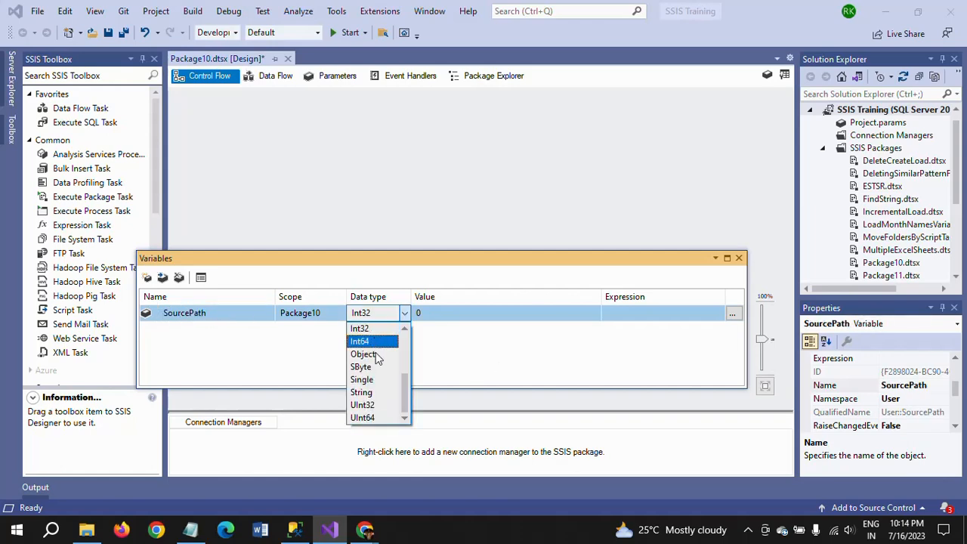
{"action": "left_click", "coordinate": [378, 393]}
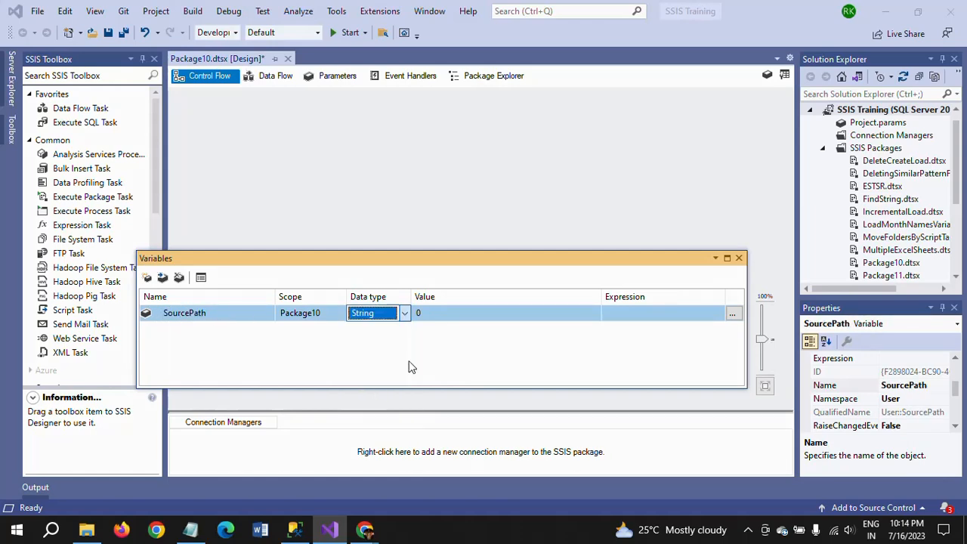
Step: Copy the Student folder's path from File Explorer and set the SourcePath value to D:\Files\Student\
{"action": "left_click", "coordinate": [468, 312]}
{"action": "key", "text": "alt+Tab"}
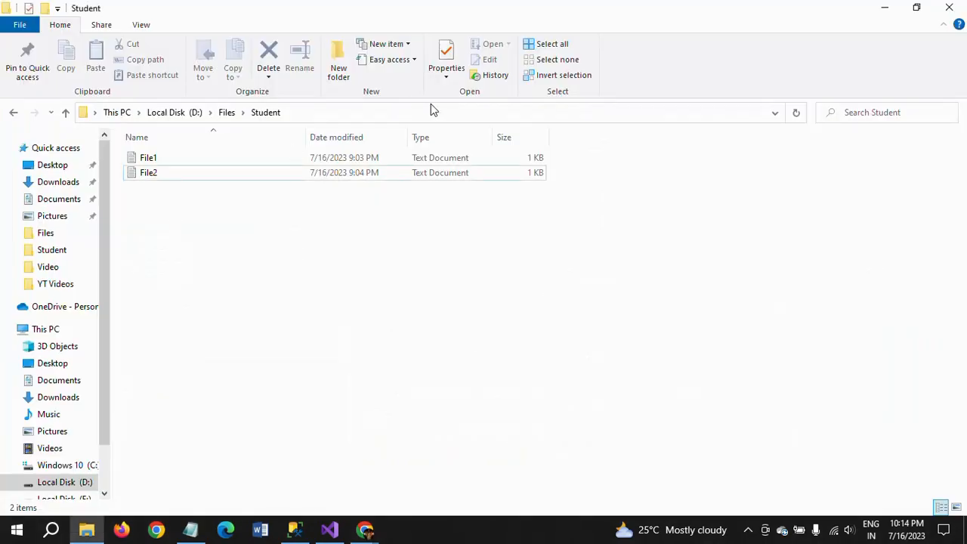
{"action": "left_click", "coordinate": [361, 119]}
{"action": "key", "text": "ctrl+c"}
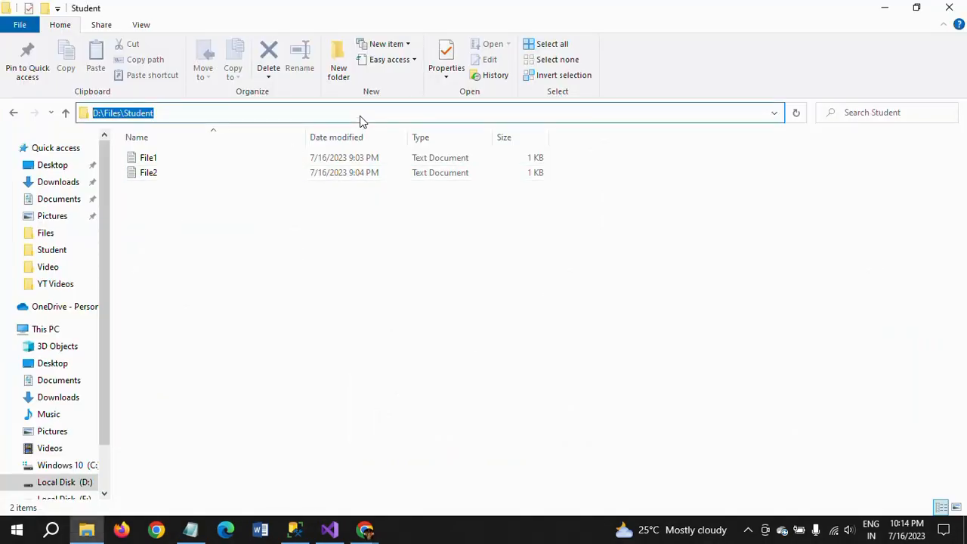
{"action": "key", "text": "alt+Tab"}
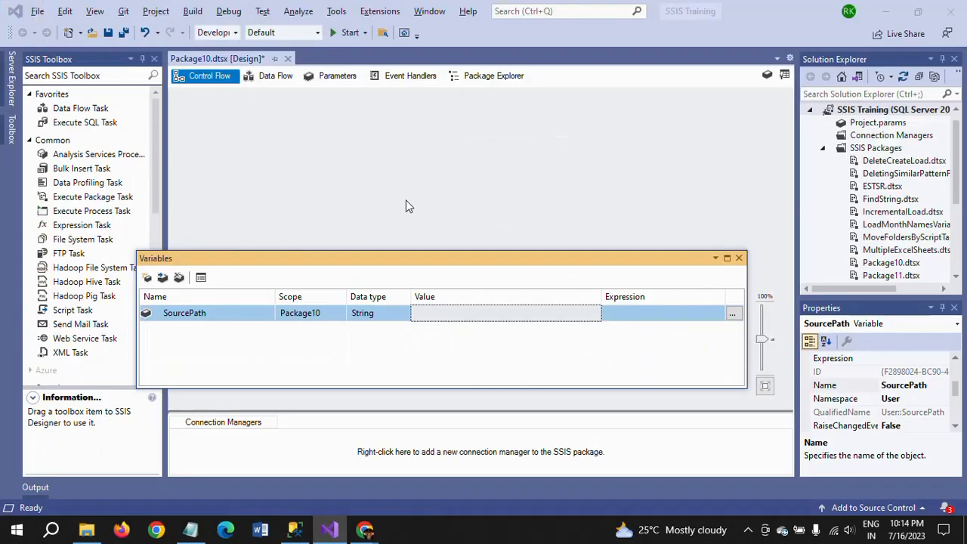
{"action": "left_click", "coordinate": [450, 322]}
{"action": "key", "text": "ctrl+v"}
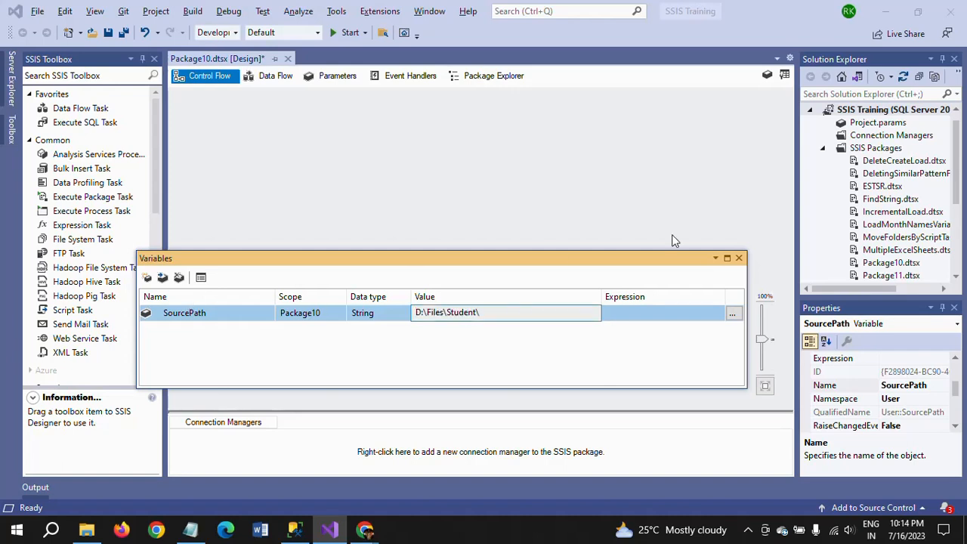
{"action": "left_click", "coordinate": [739, 258]}
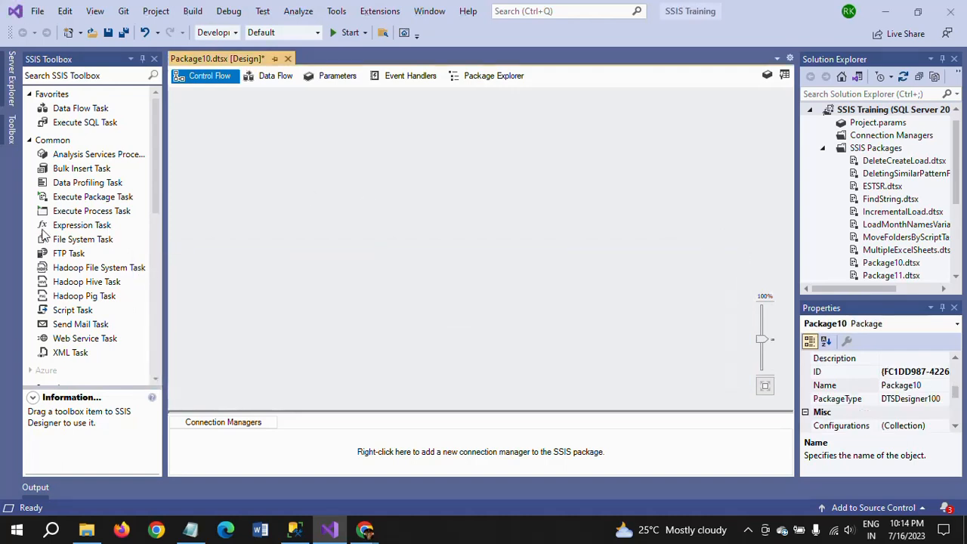
Step: Add a Foreach Loop Container to the control flow and open its editor
{"action": "left_click", "coordinate": [159, 275]}
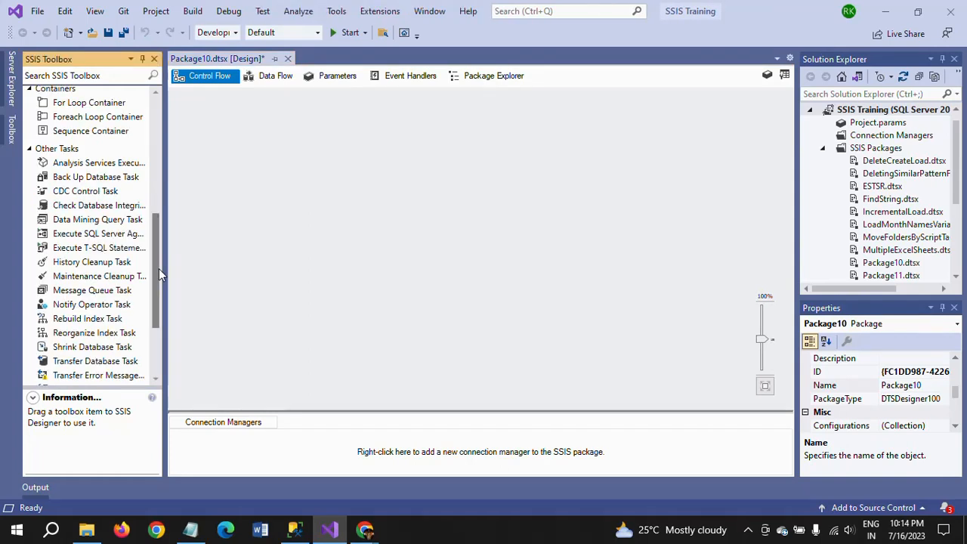
{"action": "left_click_drag", "start_coordinate": [159, 275], "coordinate": [149, 250]}
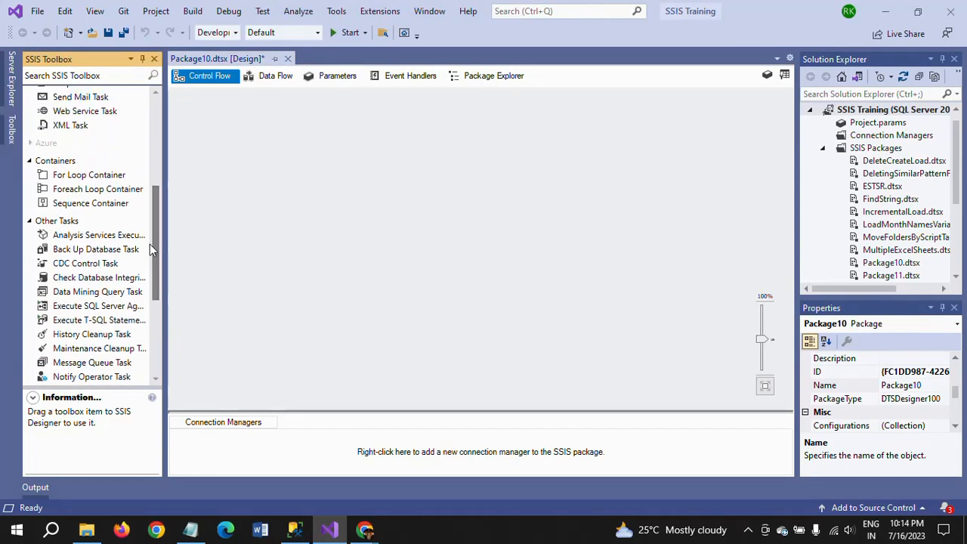
{"action": "left_click", "coordinate": [72, 195]}
{"action": "left_click_drag", "start_coordinate": [73, 195], "coordinate": [429, 160]}
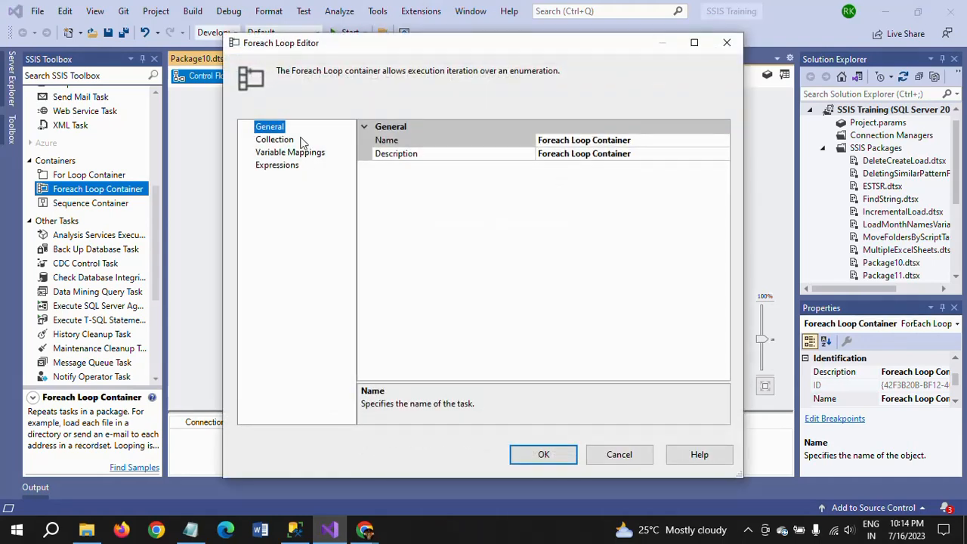
Step: Set the loop's collection enumerator to Foreach File Enumerator
{"action": "left_click", "coordinate": [269, 141]}
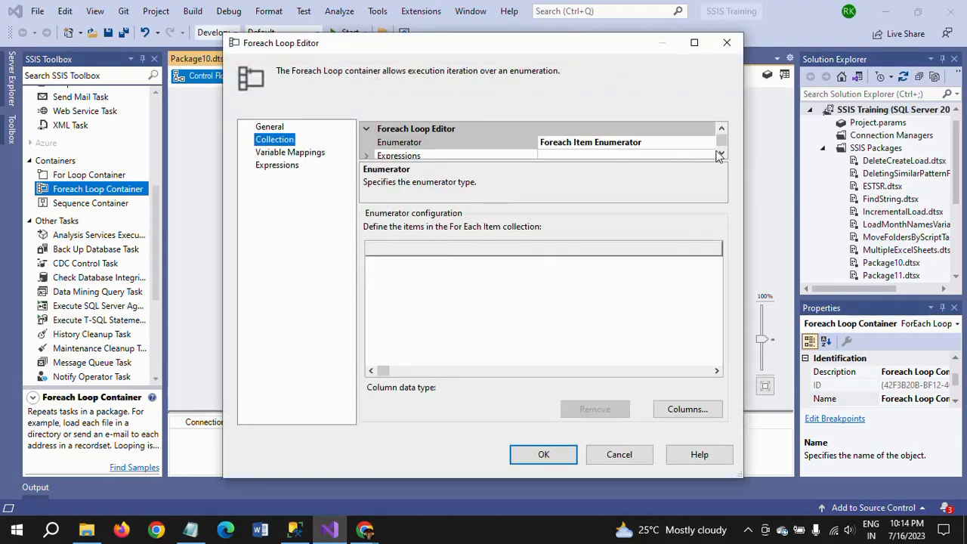
{"action": "left_click", "coordinate": [709, 143]}
{"action": "left_click", "coordinate": [710, 142]}
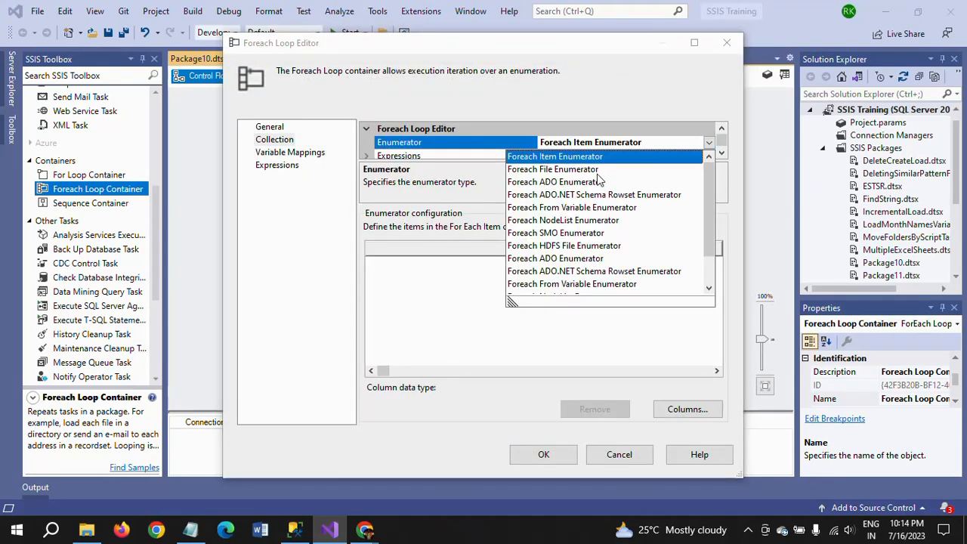
{"action": "left_click", "coordinate": [552, 169]}
Step: Assign the expression @[User::SourcePath] to the enumerator's Directory property and set the file filter to *.txt
{"action": "left_click", "coordinate": [398, 155]}
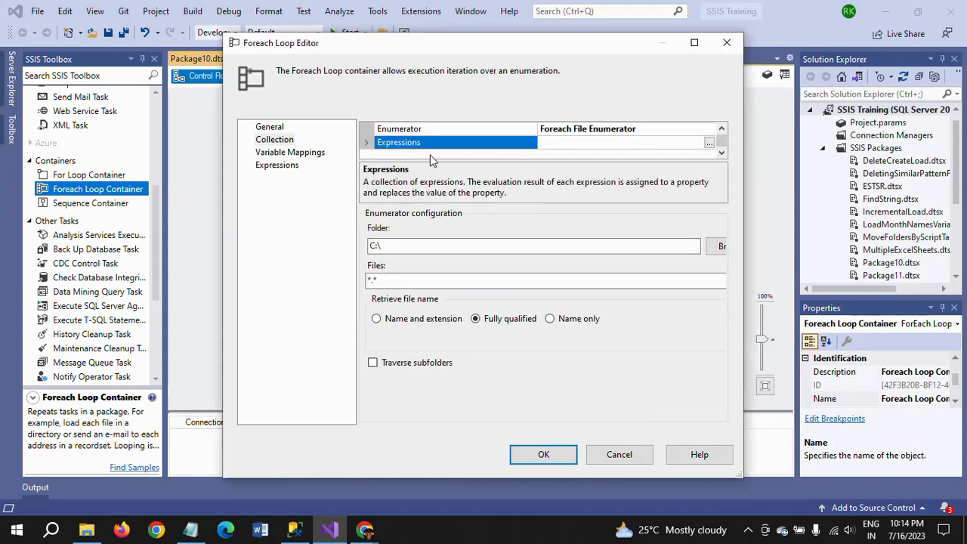
{"action": "left_click", "coordinate": [709, 143]}
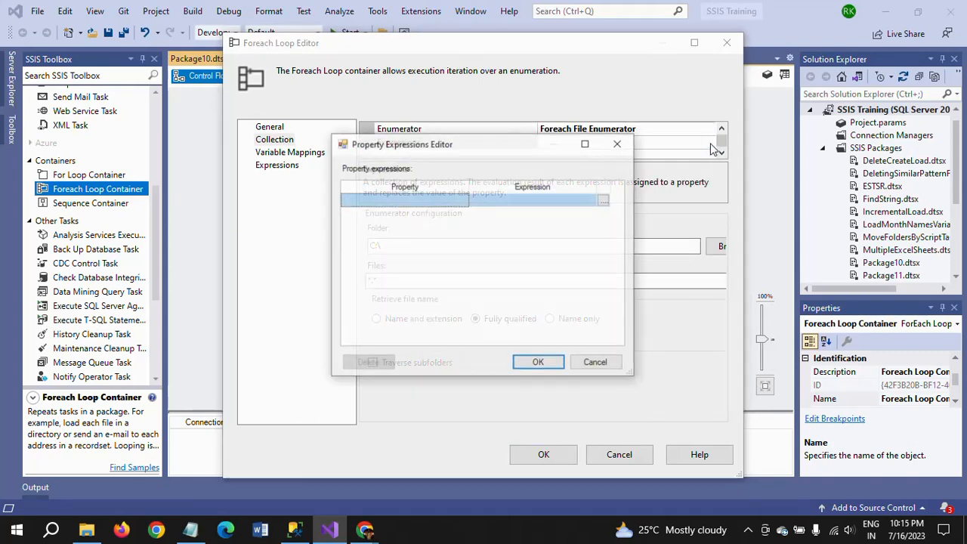
{"action": "left_click", "coordinate": [461, 202]}
{"action": "left_click", "coordinate": [462, 200]}
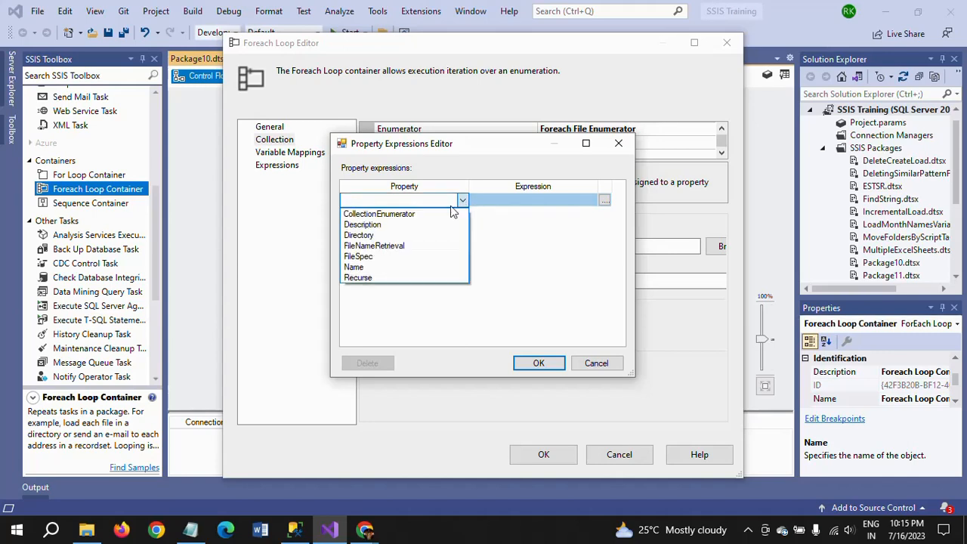
{"action": "left_click", "coordinate": [381, 235]}
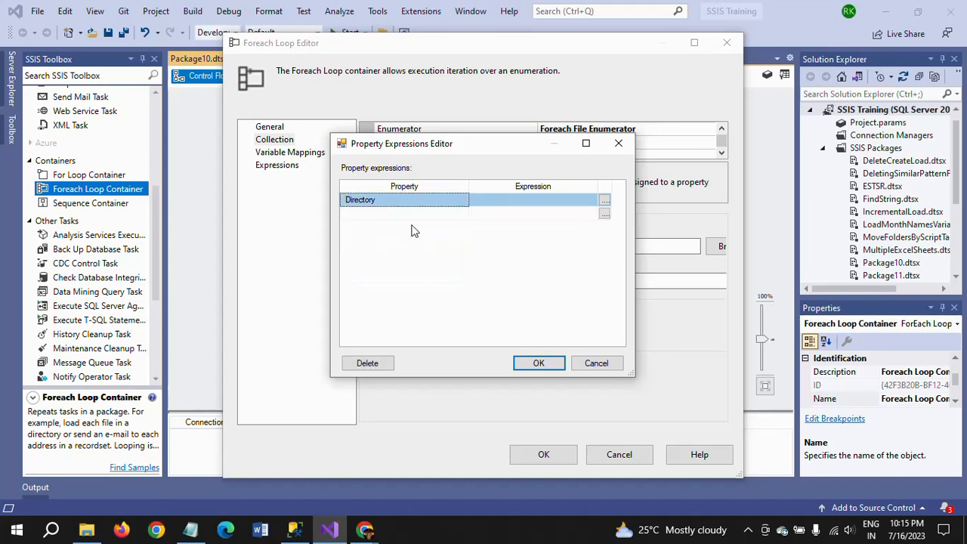
{"action": "left_click", "coordinate": [605, 201]}
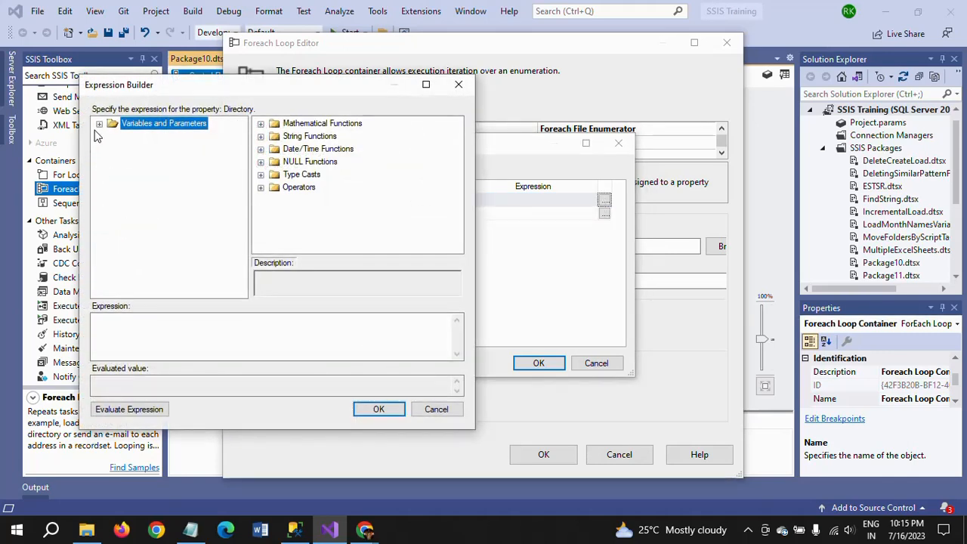
{"action": "left_click", "coordinate": [99, 124]}
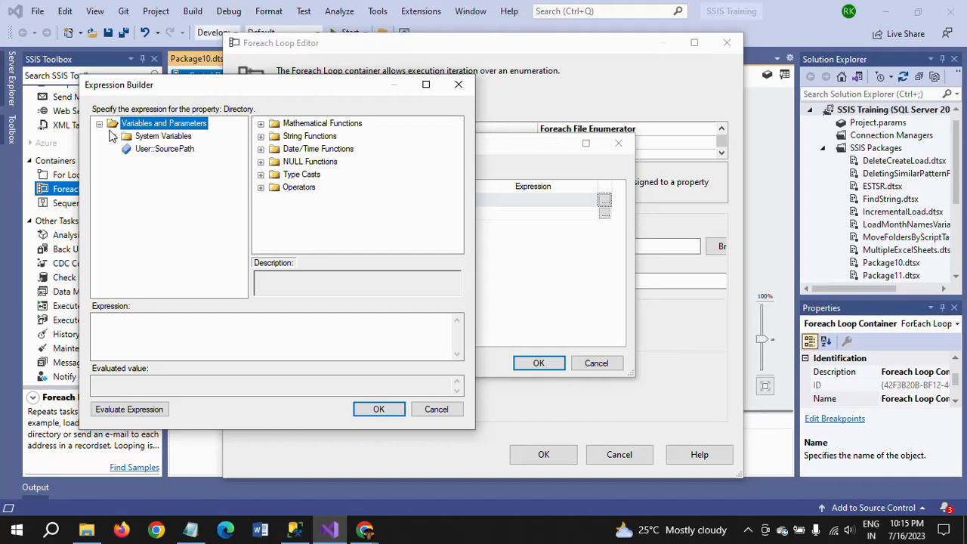
{"action": "left_click_drag", "start_coordinate": [181, 156], "coordinate": [157, 343]}
{"action": "left_click", "coordinate": [143, 413]}
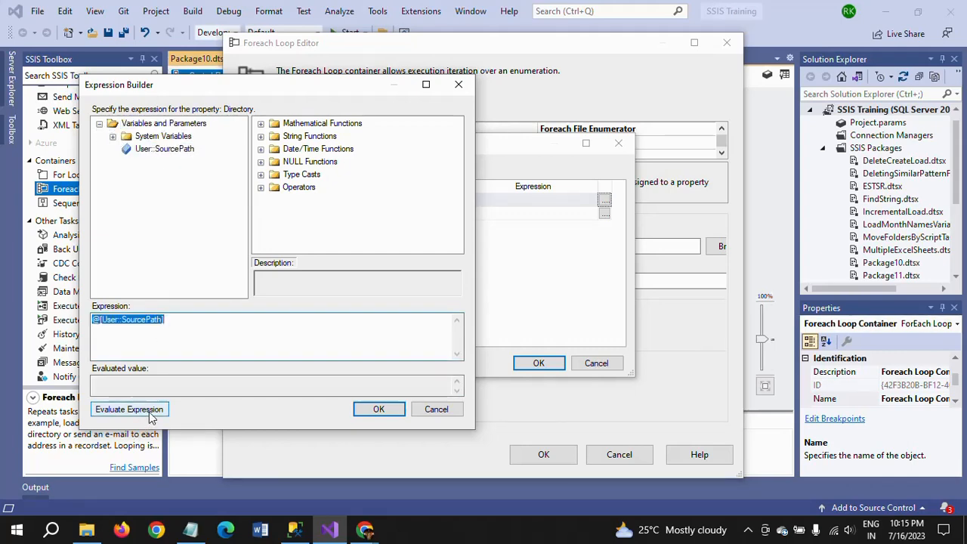
{"action": "left_click", "coordinate": [379, 410]}
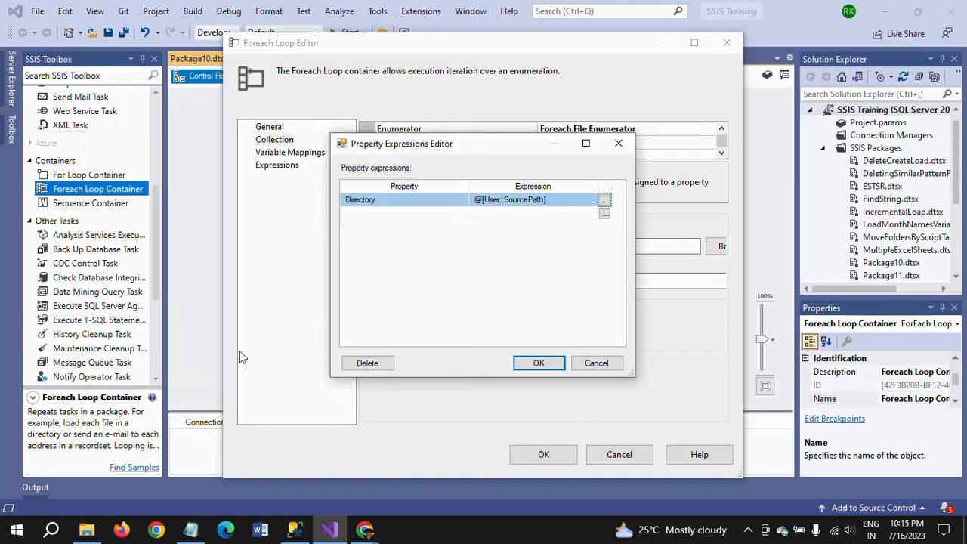
{"action": "left_click", "coordinate": [541, 363]}
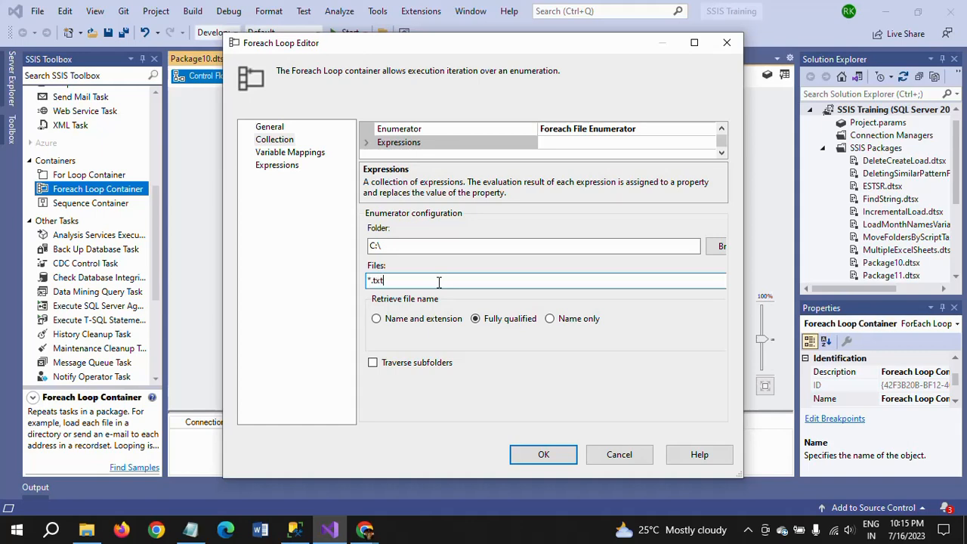
Step: Map the loop's collection value to a new String variable named FileName in the Package10 container
{"action": "left_click", "coordinate": [288, 152]}
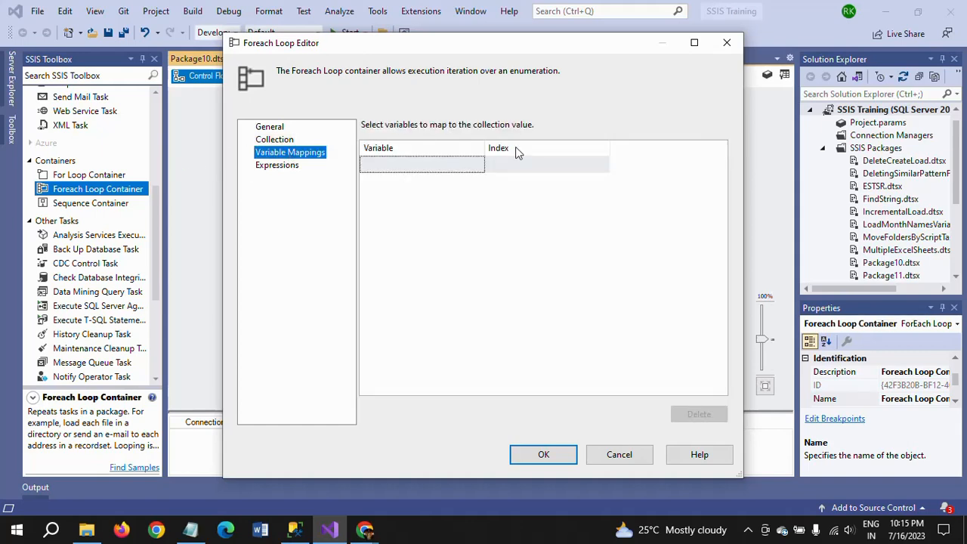
{"action": "left_click", "coordinate": [480, 165]}
{"action": "left_click", "coordinate": [479, 165]}
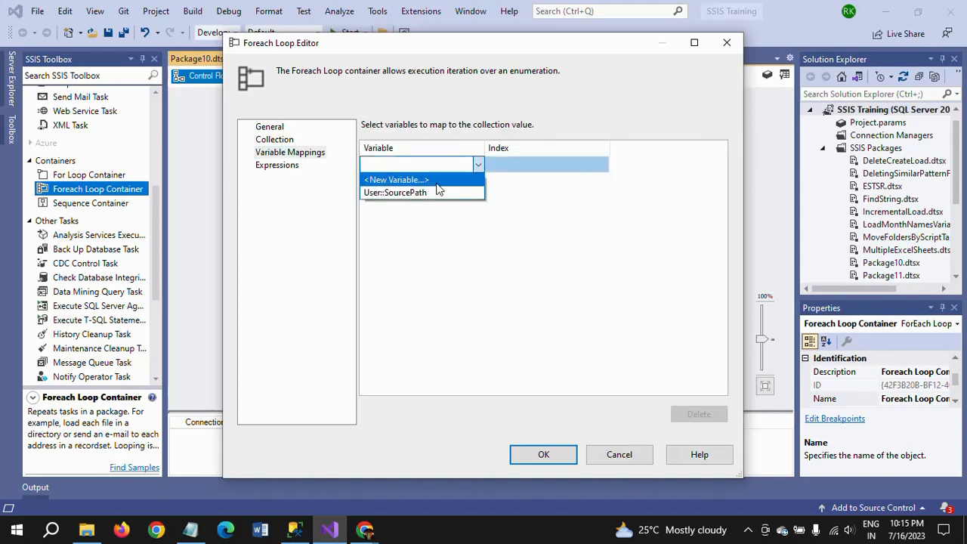
{"action": "left_click", "coordinate": [438, 181]}
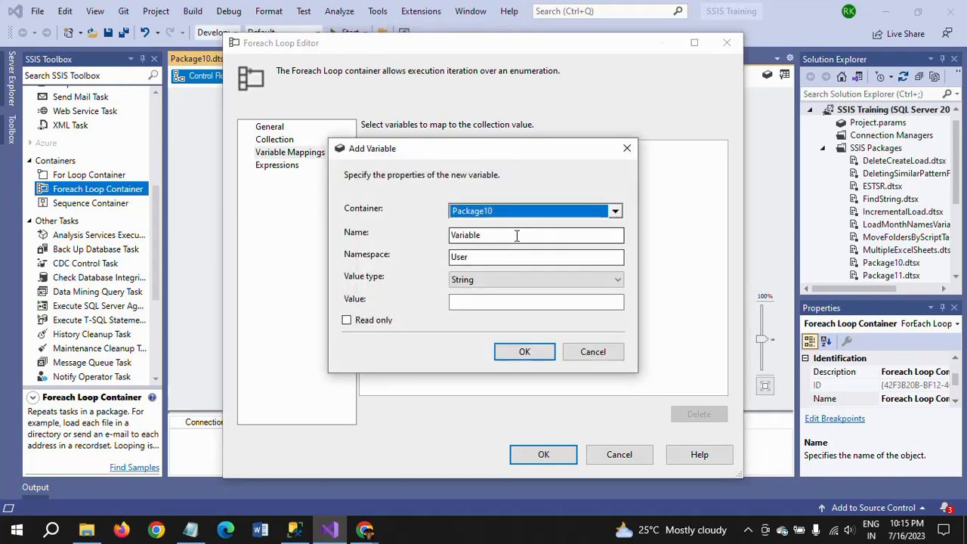
{"action": "type", "text": "File"}
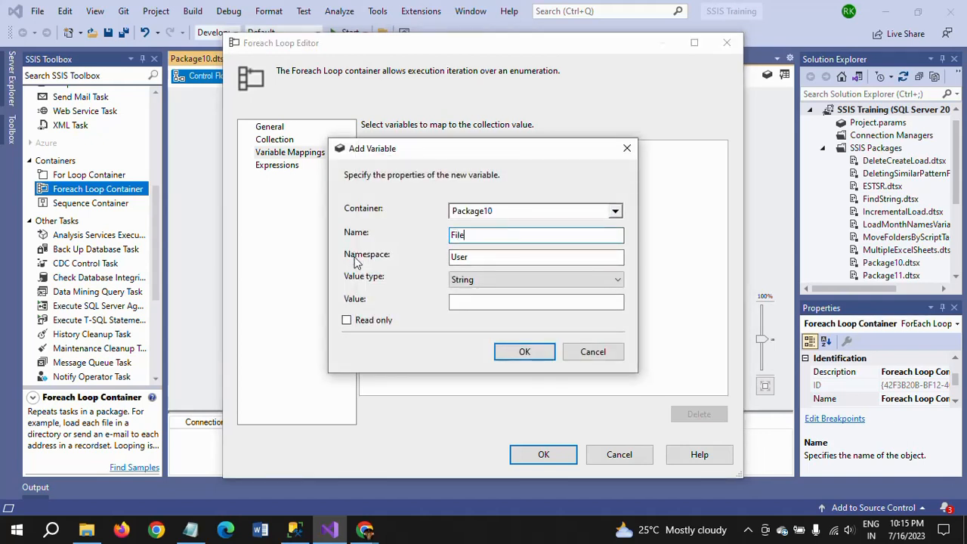
{"action": "type", "text": "Name"}
{"action": "left_click", "coordinate": [522, 352]}
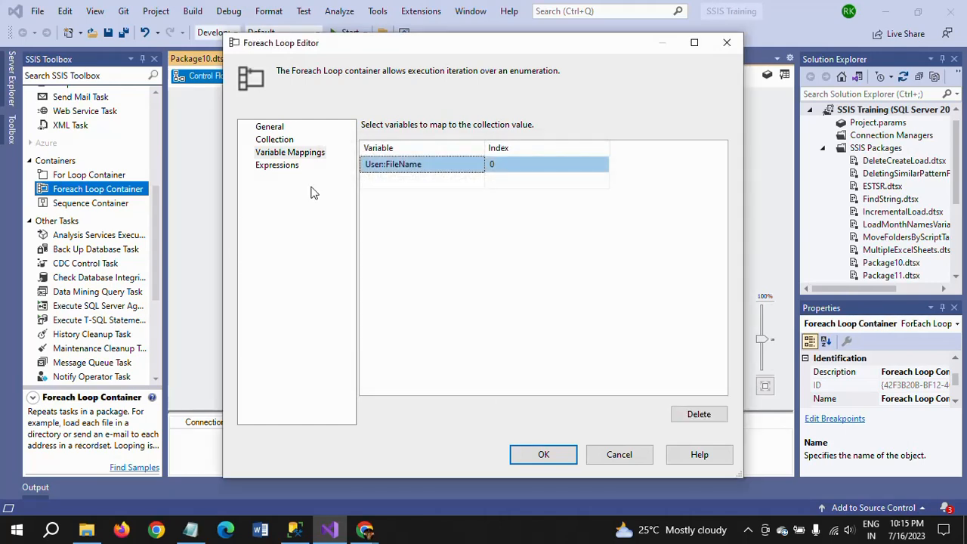
Step: Confirm the loop settings and enlarge the Foreach Loop Container on the control flow so a task fits inside
{"action": "left_click", "coordinate": [549, 462]}
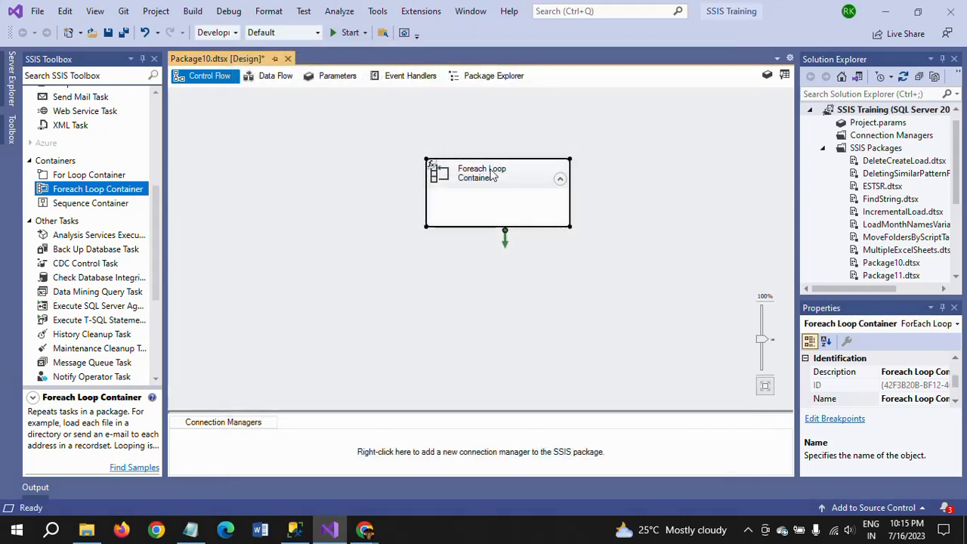
{"action": "left_click", "coordinate": [492, 174]}
{"action": "left_click", "coordinate": [540, 242]}
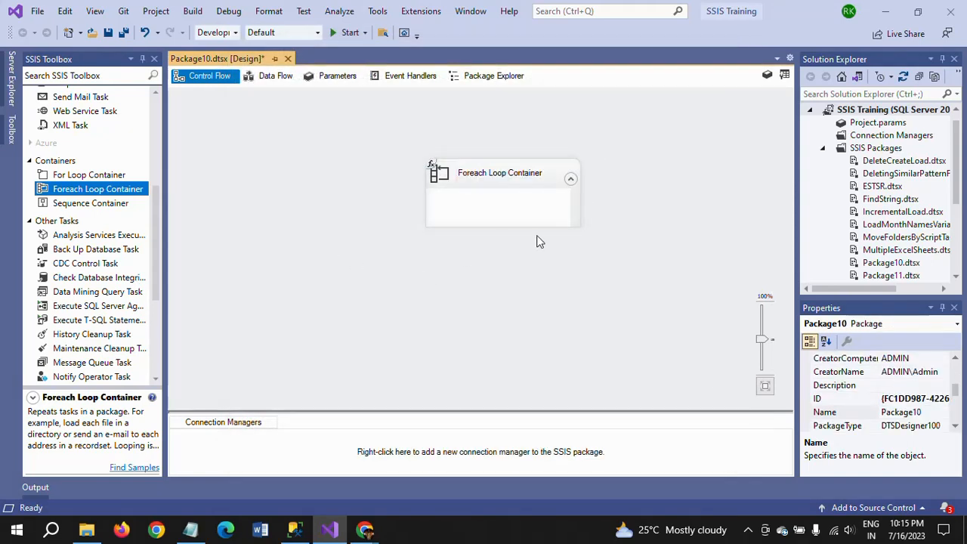
{"action": "left_click", "coordinate": [533, 182]}
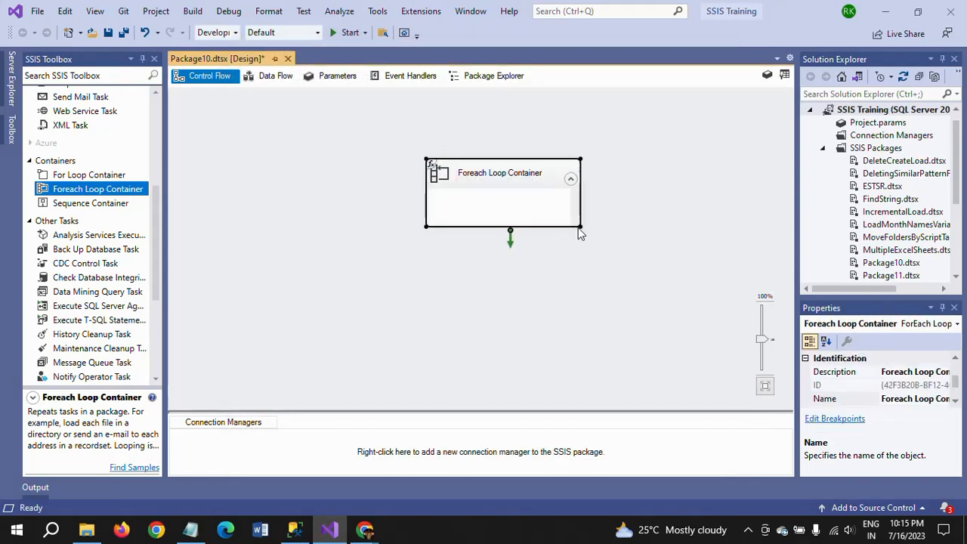
{"action": "left_click_drag", "start_coordinate": [578, 228], "coordinate": [614, 265]}
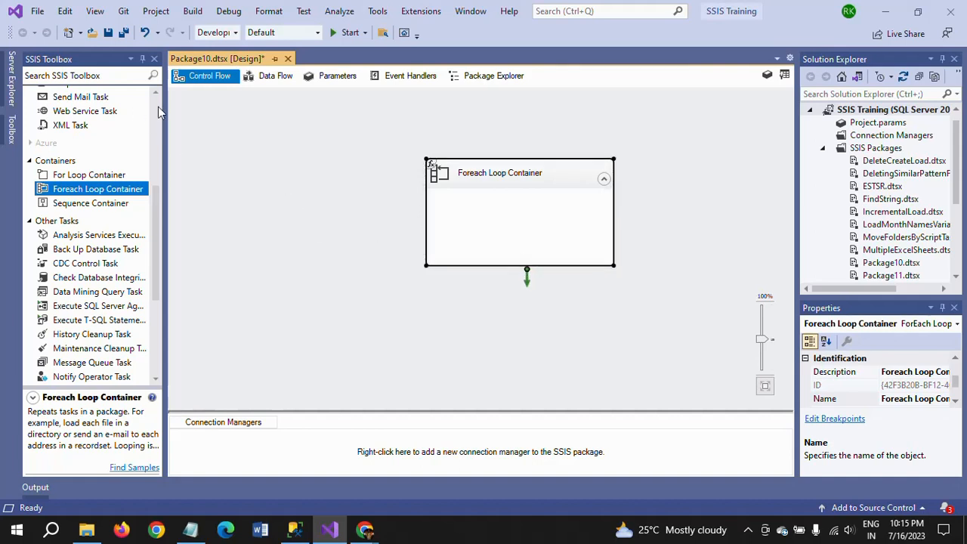
Step: Add a Data Flow Task inside the Foreach Loop Container and open its data flow
{"action": "scroll", "coordinate": [113, 120], "scroll_direction": "up", "scroll_amount": 6}
{"action": "left_click_drag", "start_coordinate": [74, 114], "coordinate": [460, 221]}
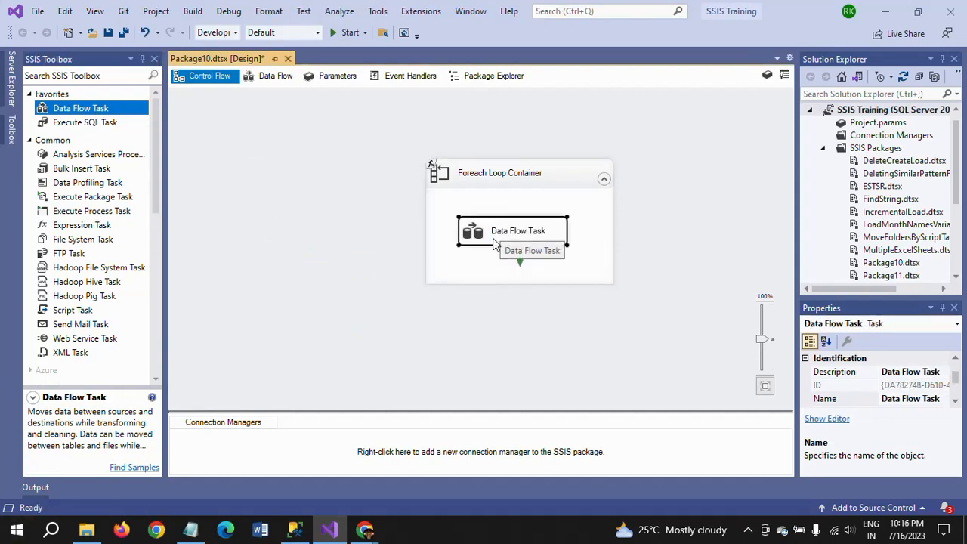
{"action": "double_click", "coordinate": [474, 236]}
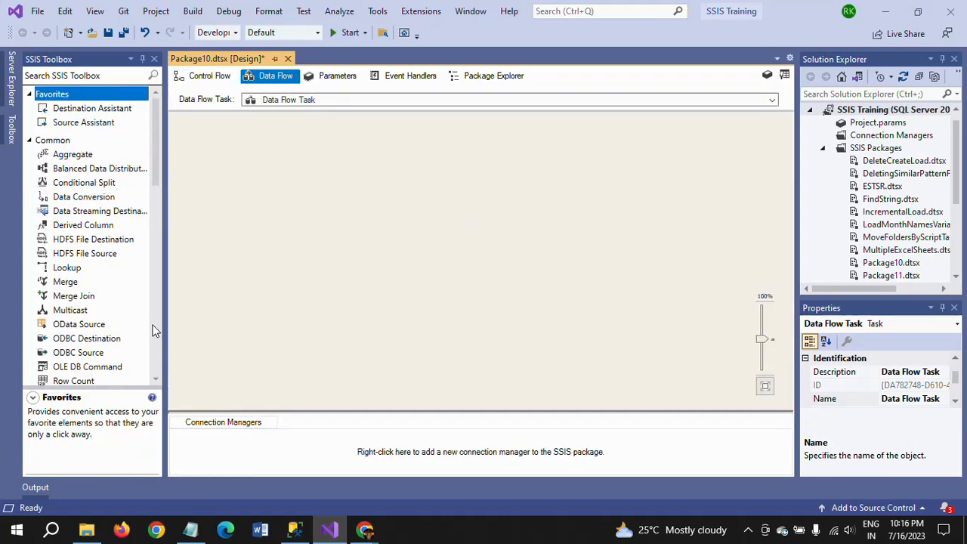
Step: Add a Flat File Source to the data flow and open its editor
{"action": "scroll", "coordinate": [151, 324], "scroll_direction": "down", "scroll_amount": 13}
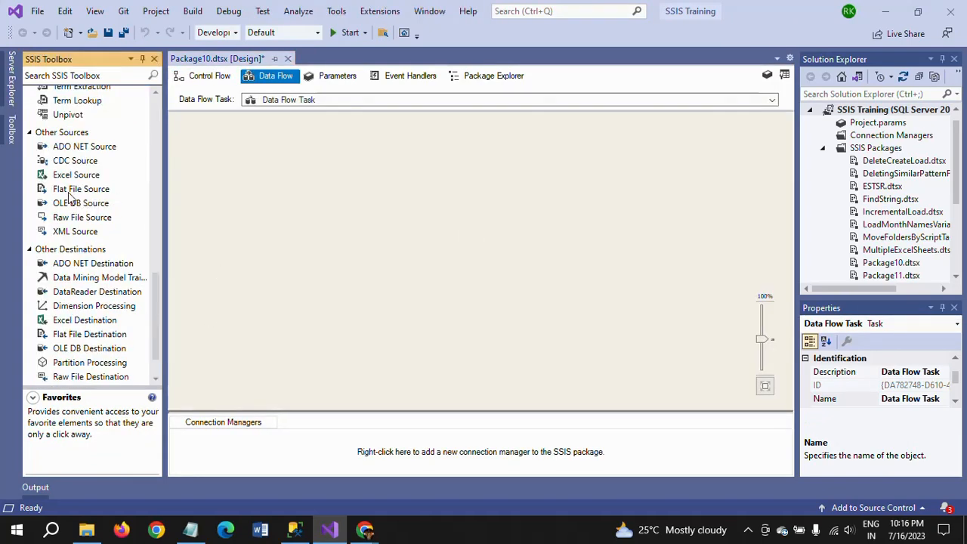
{"action": "left_click", "coordinate": [70, 194]}
{"action": "left_click_drag", "start_coordinate": [68, 195], "coordinate": [466, 148]}
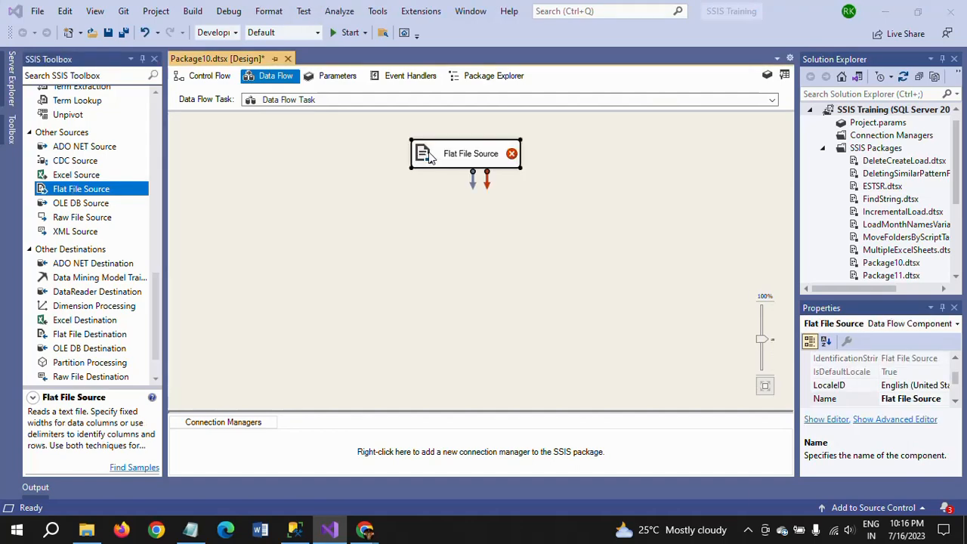
{"action": "double_click", "coordinate": [465, 148]}
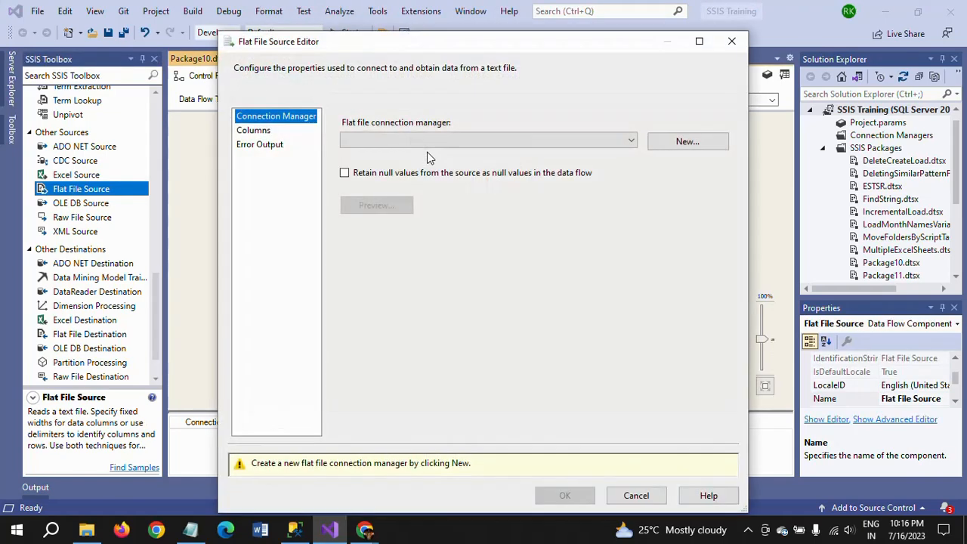
Step: Create a flat file connection manager for File1 in the D:\Files\Student folder and view its parsed columns
{"action": "left_click", "coordinate": [695, 141]}
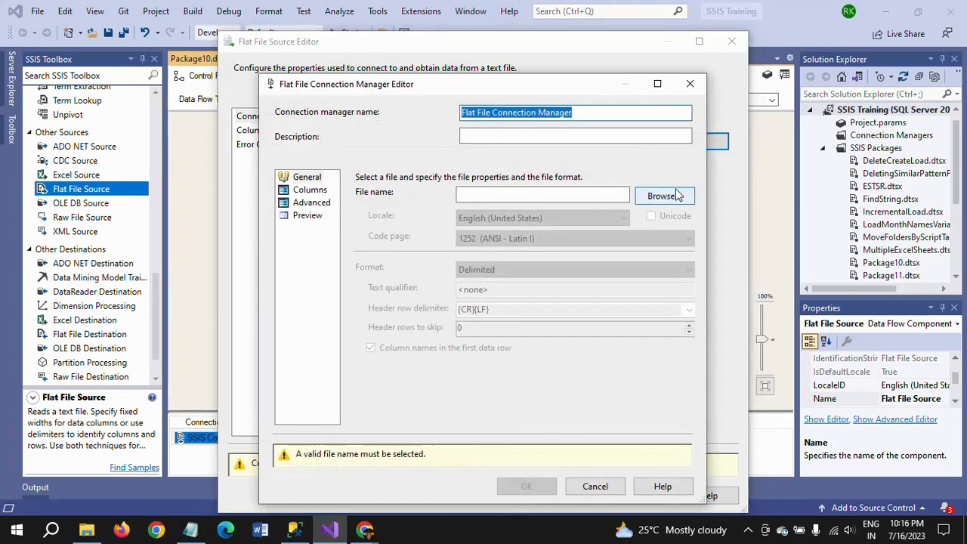
{"action": "left_click", "coordinate": [678, 196]}
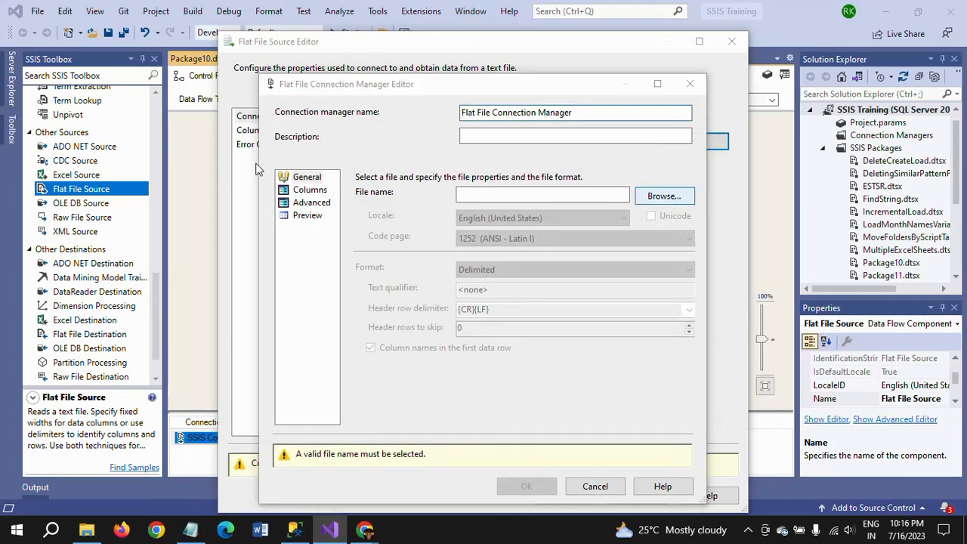
{"action": "left_click", "coordinate": [412, 199]}
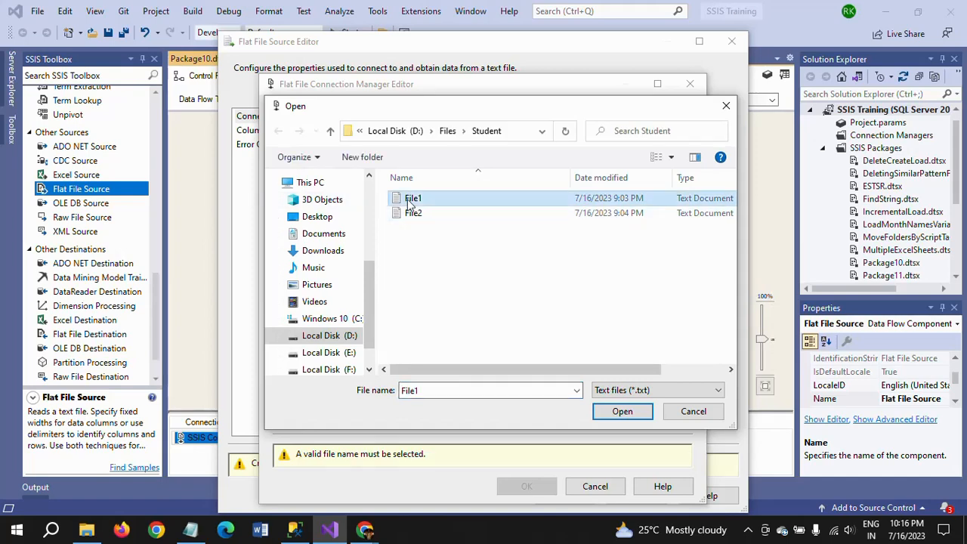
{"action": "left_click", "coordinate": [629, 415]}
{"action": "left_click", "coordinate": [310, 190]}
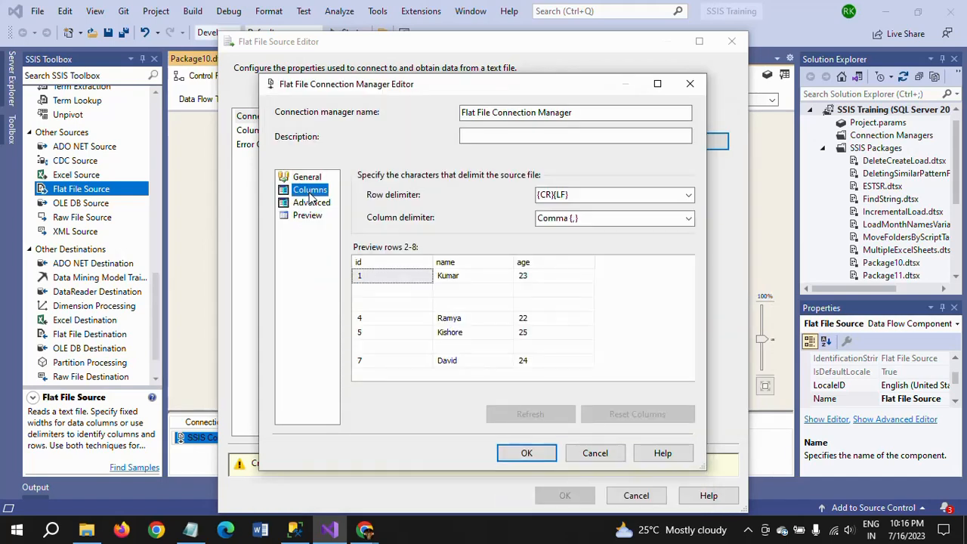
Step: Set the id column's data type to four-byte signed integer [DT_I4] in the connection manager's column properties
{"action": "left_click", "coordinate": [311, 203]}
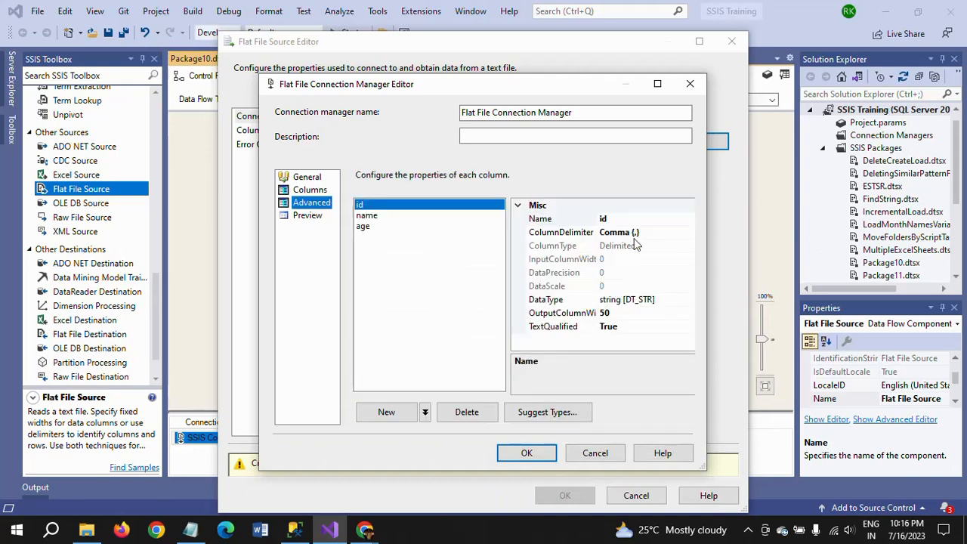
{"action": "left_click", "coordinate": [677, 301]}
{"action": "left_click", "coordinate": [690, 299]}
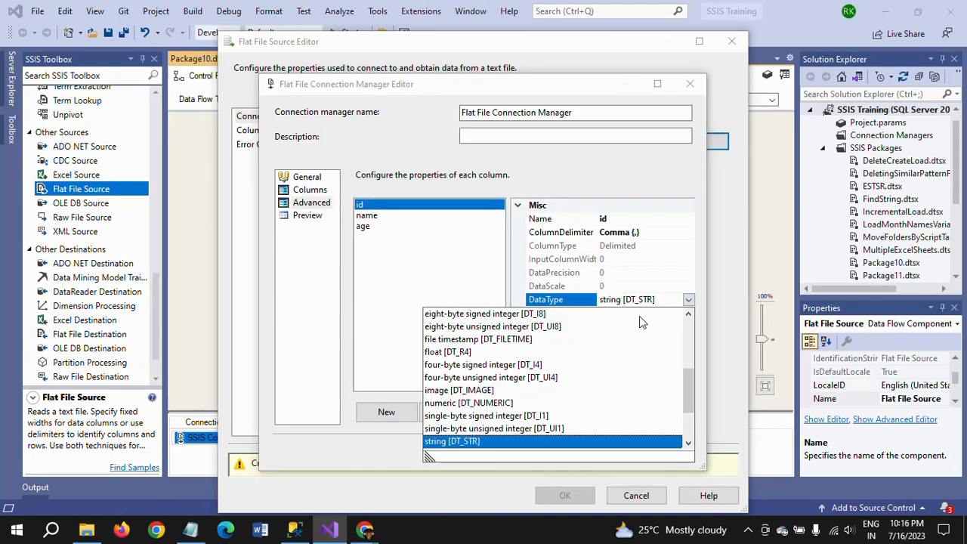
{"action": "left_click", "coordinate": [498, 365]}
Step: Set the name column's output column width to 20
{"action": "left_click", "coordinate": [366, 215]}
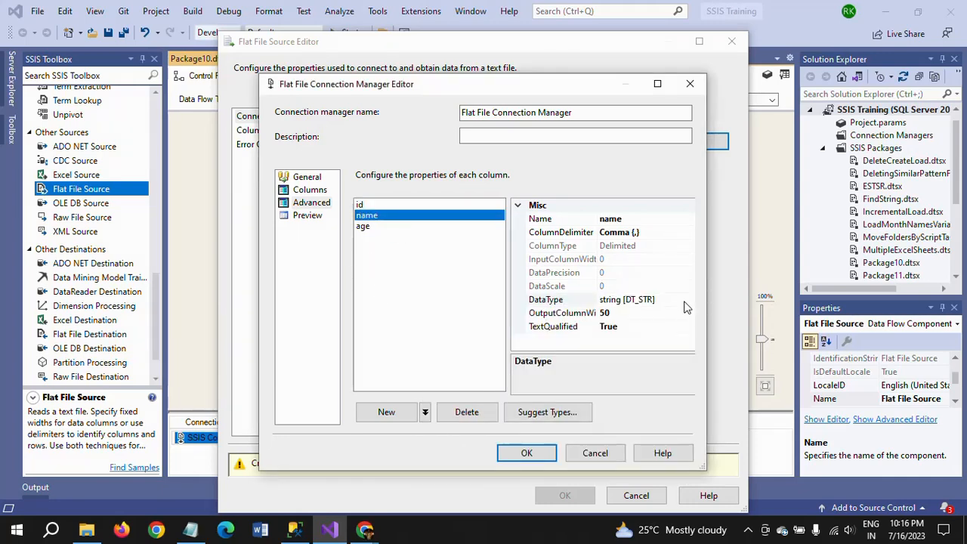
{"action": "left_click", "coordinate": [686, 302]}
{"action": "left_click", "coordinate": [647, 315]}
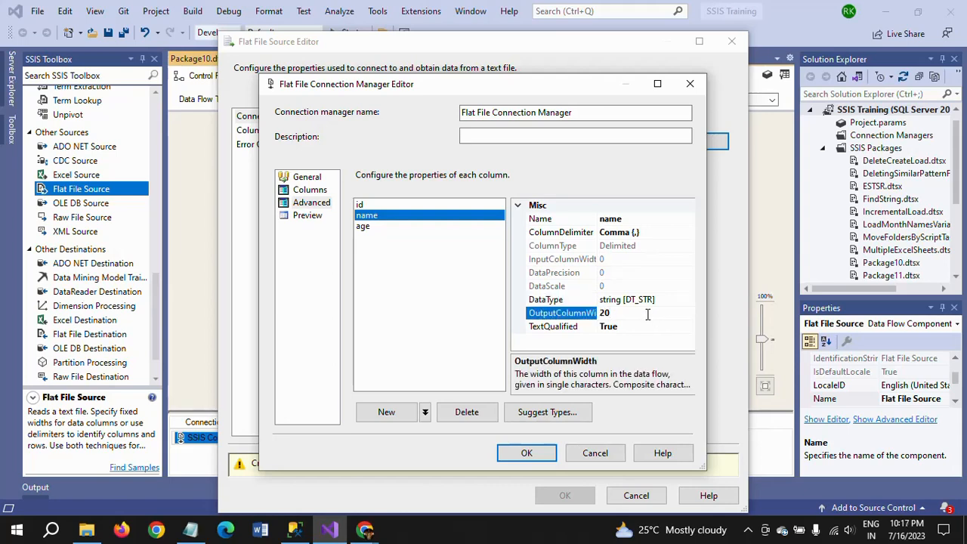
Step: Set the age column's data type to four-byte signed integer
{"action": "left_click", "coordinate": [363, 229]}
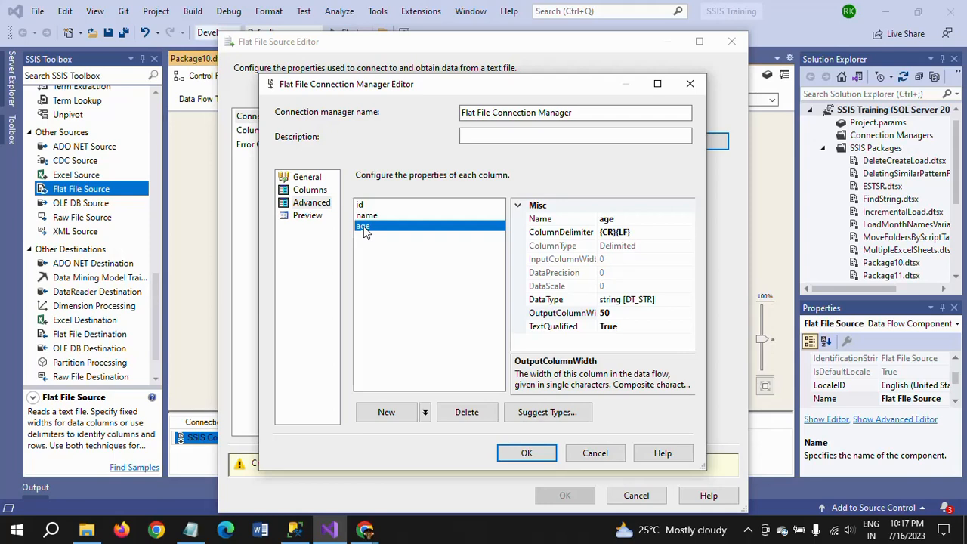
{"action": "left_click", "coordinate": [689, 300]}
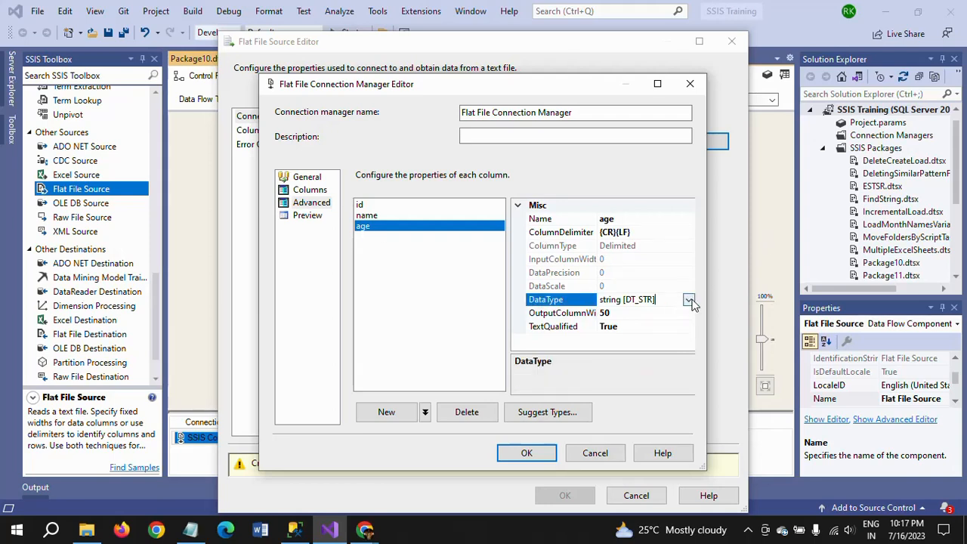
{"action": "left_click", "coordinate": [689, 300]}
{"action": "left_click", "coordinate": [524, 370]}
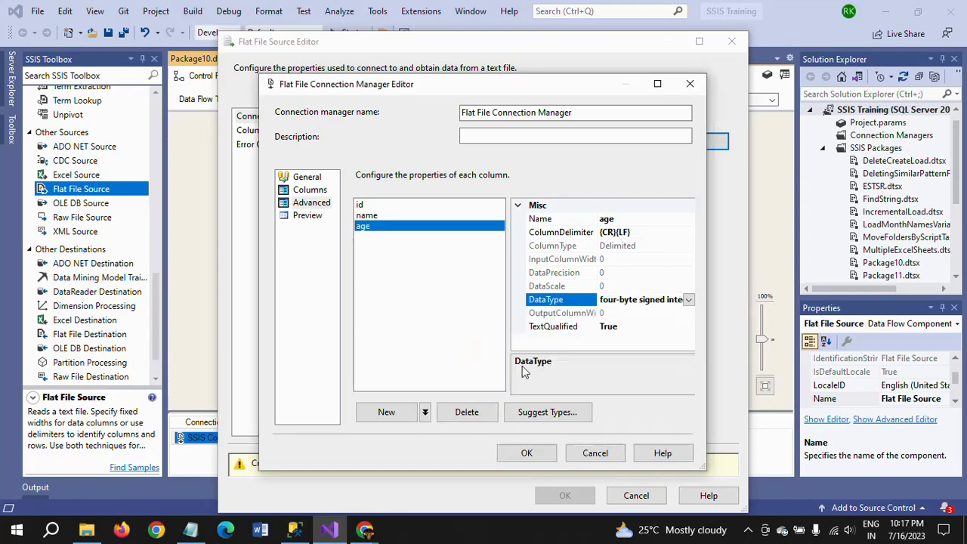
Step: Preview the file rows and save the connection manager, then confirm the Flat File Source with the id, name and age columns
{"action": "left_click", "coordinate": [310, 217]}
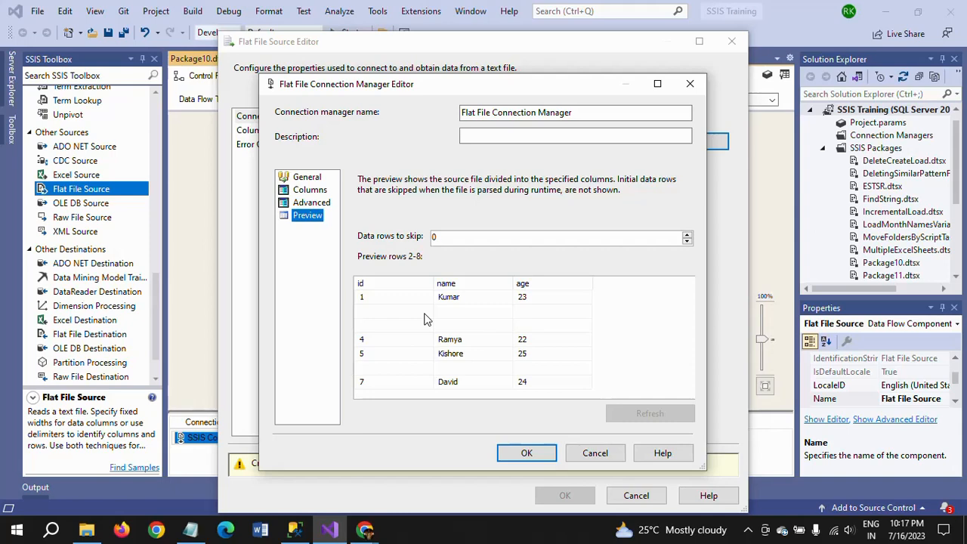
{"action": "left_click", "coordinate": [526, 452]}
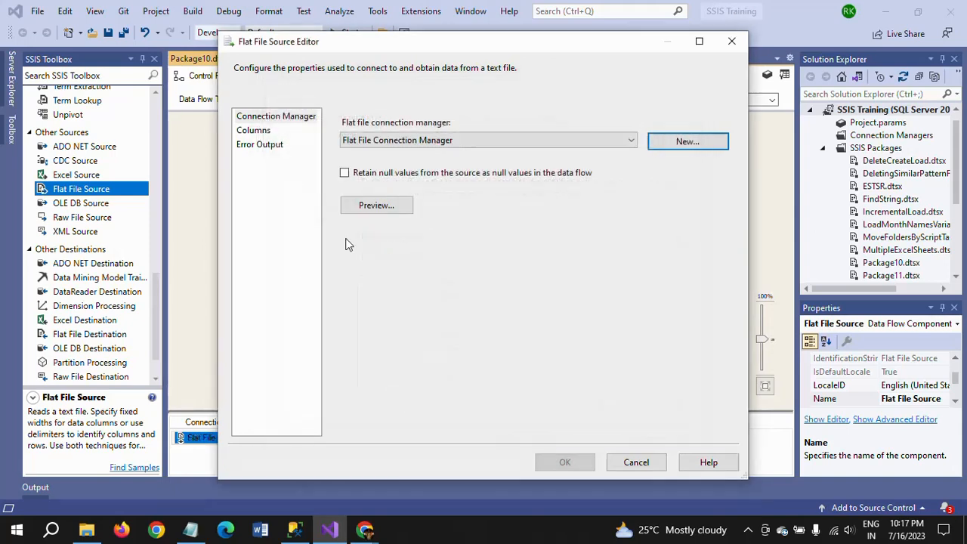
{"action": "left_click", "coordinate": [252, 133]}
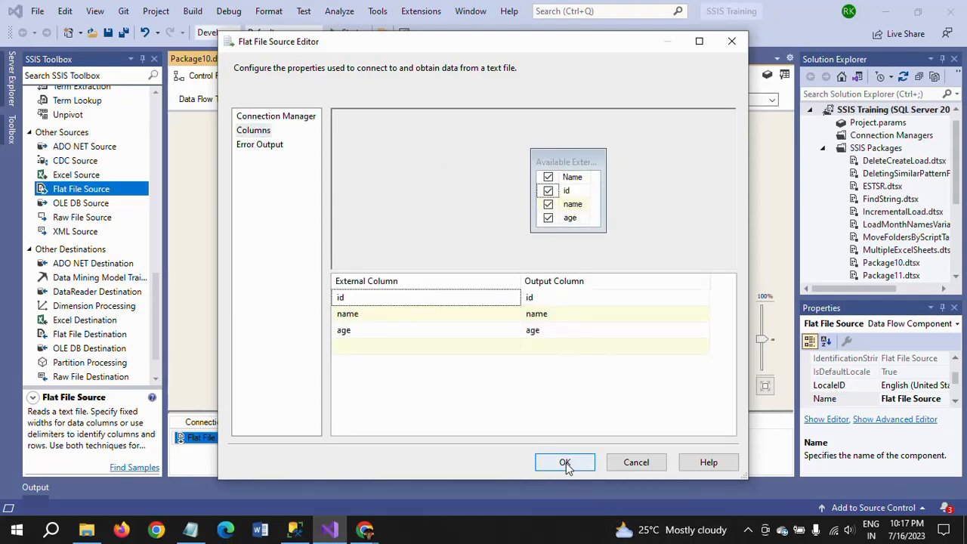
{"action": "left_click", "coordinate": [566, 462]}
{"action": "left_click", "coordinate": [506, 320]}
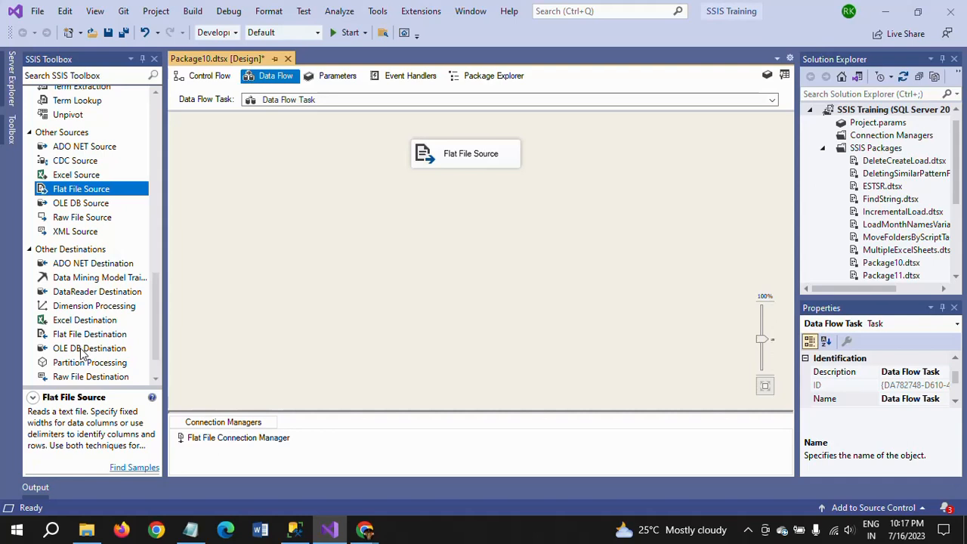
Step: Add an OLE DB Destination below the Flat File Source and connect the source's data output to it
{"action": "left_click_drag", "start_coordinate": [81, 354], "coordinate": [423, 261]}
{"action": "left_click", "coordinate": [477, 160]}
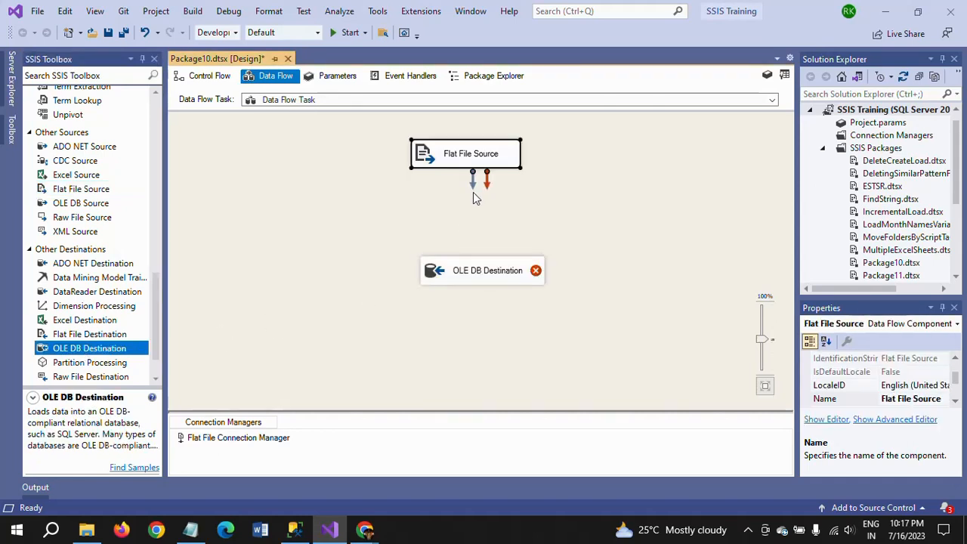
{"action": "left_click_drag", "start_coordinate": [472, 181], "coordinate": [451, 354]}
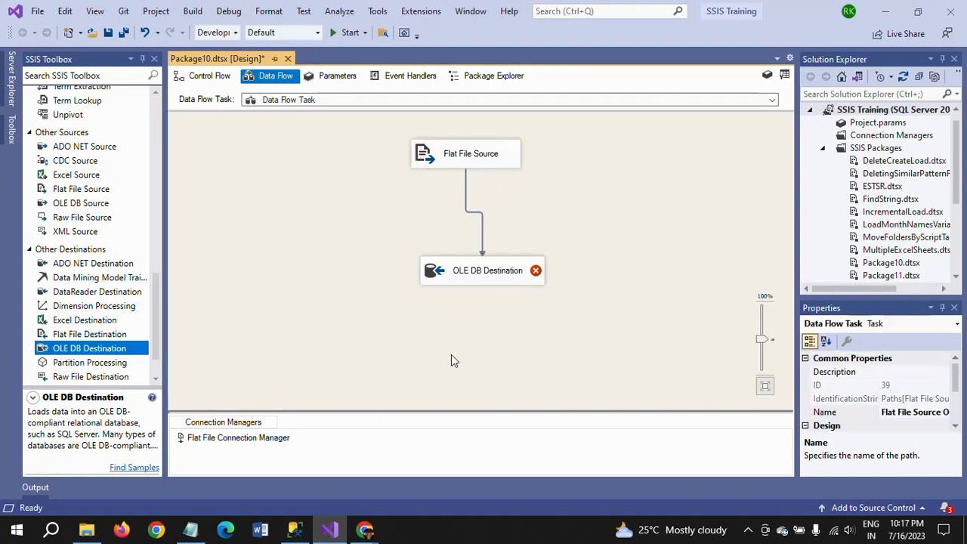
Step: Assign a new connection manager based on the ADMIN.TEST data connection to the OLE DB Destination
{"action": "double_click", "coordinate": [438, 273]}
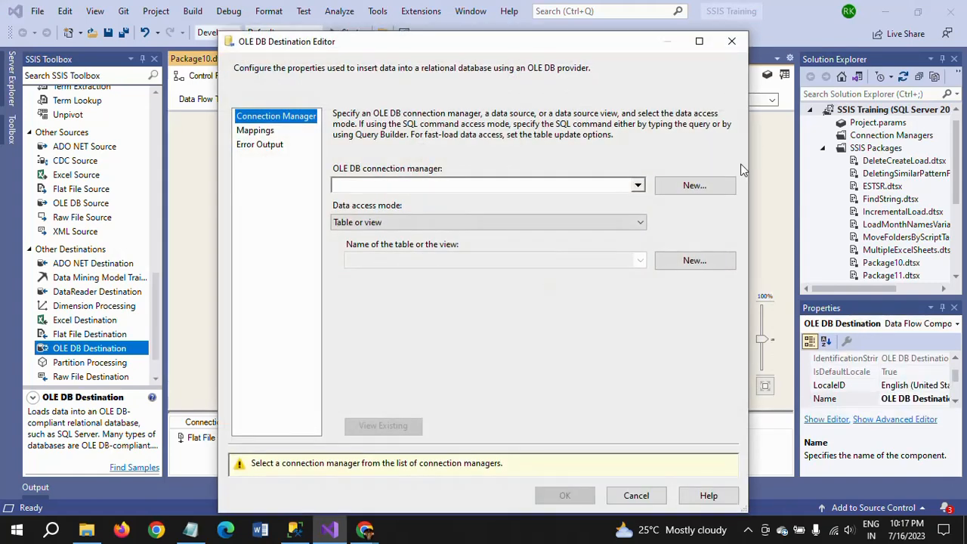
{"action": "left_click", "coordinate": [694, 187]}
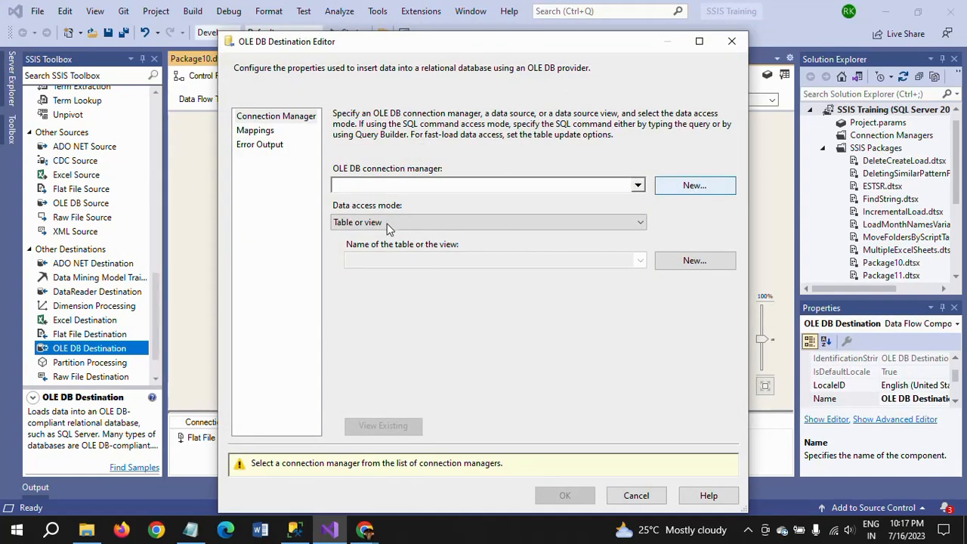
{"action": "left_click", "coordinate": [318, 234]}
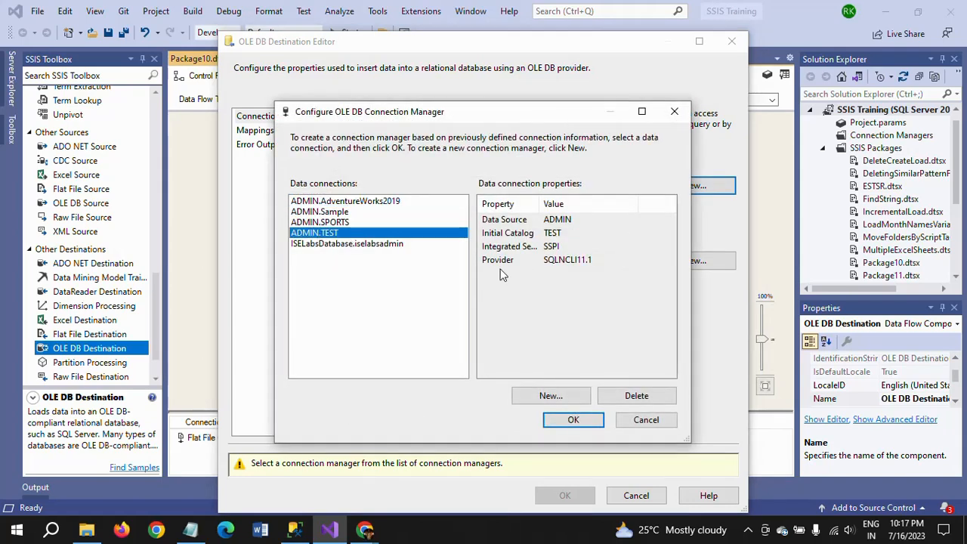
{"action": "left_click", "coordinate": [578, 426]}
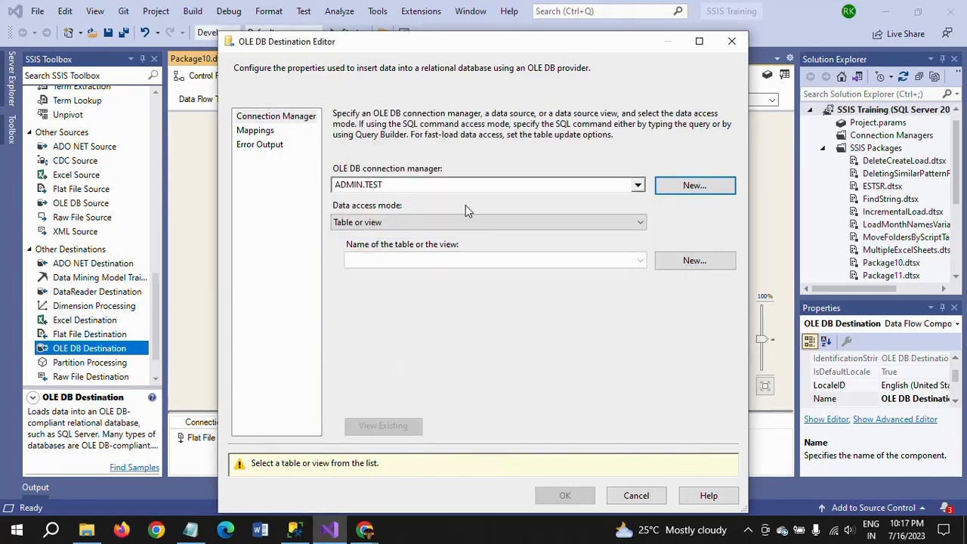
Step: Create a new destination table named Person with the columns id int, name varchar(20) and age int
{"action": "left_click", "coordinate": [678, 266]}
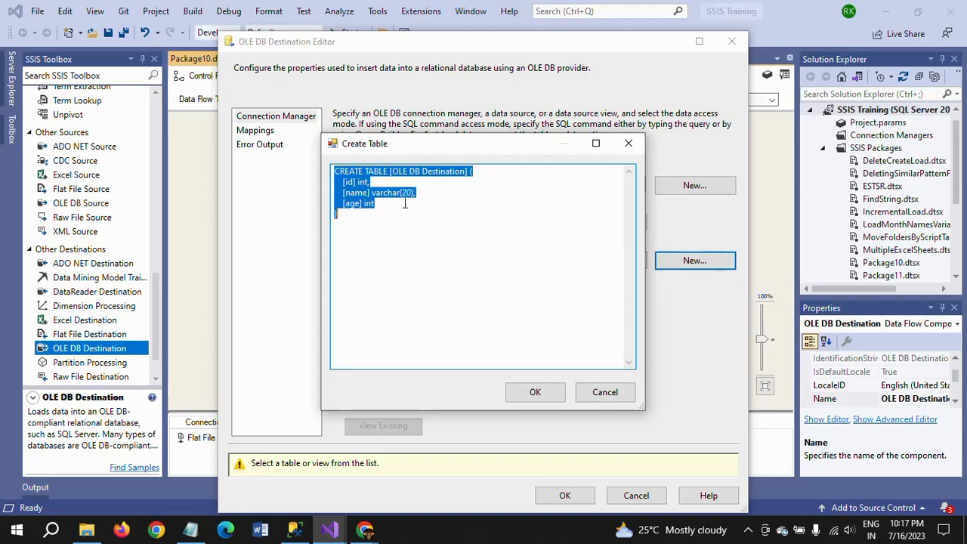
{"action": "left_click", "coordinate": [392, 172]}
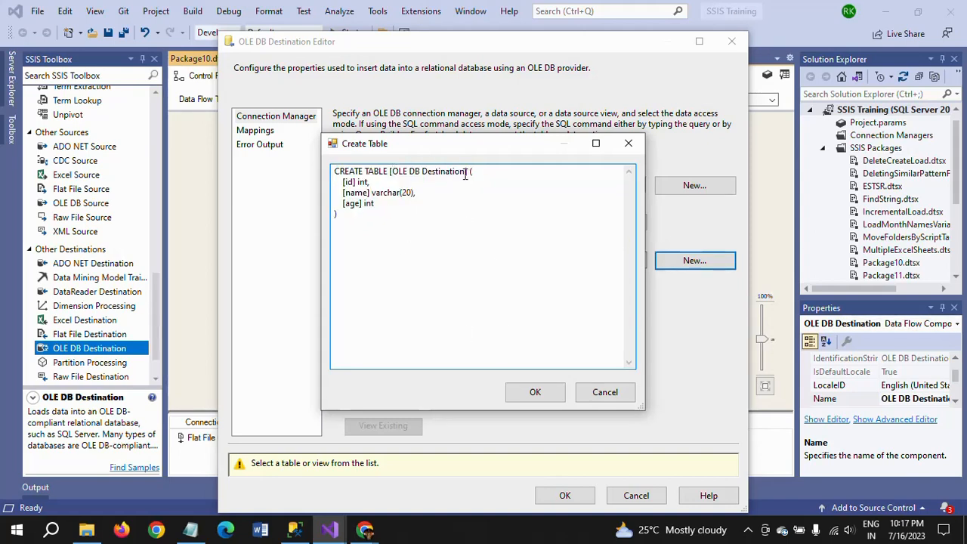
{"action": "left_click", "coordinate": [465, 173], "text": "shift"}
{"action": "type", "text": "Per"}
{"action": "left_click", "coordinate": [517, 281]}
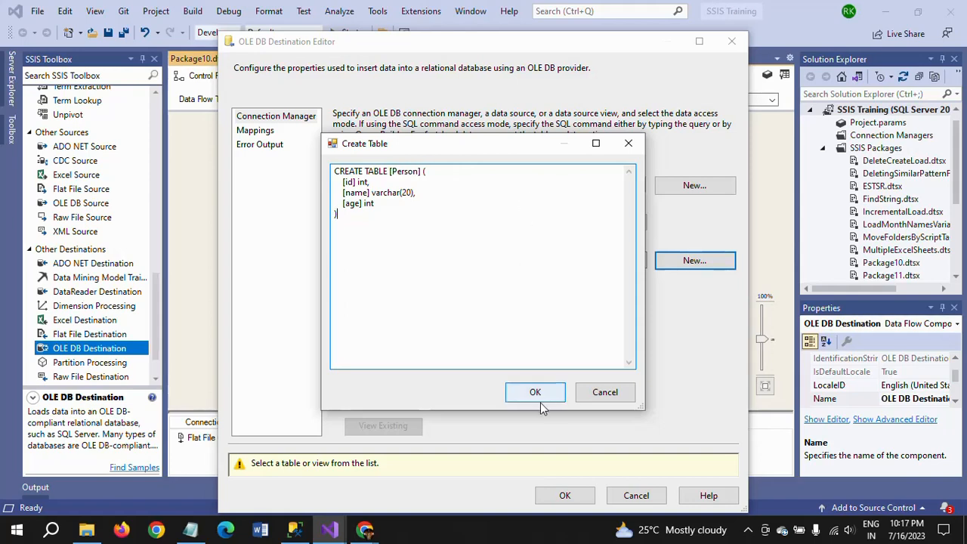
{"action": "left_click", "coordinate": [535, 394]}
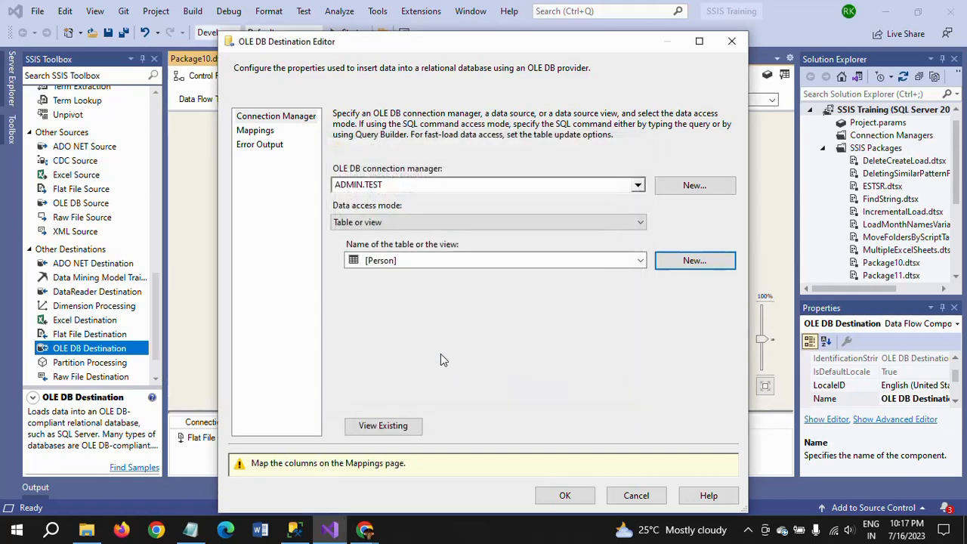
Step: Map the id, name and age input columns to the matching Person table columns and confirm the OLE DB Destination
{"action": "left_click", "coordinate": [255, 130]}
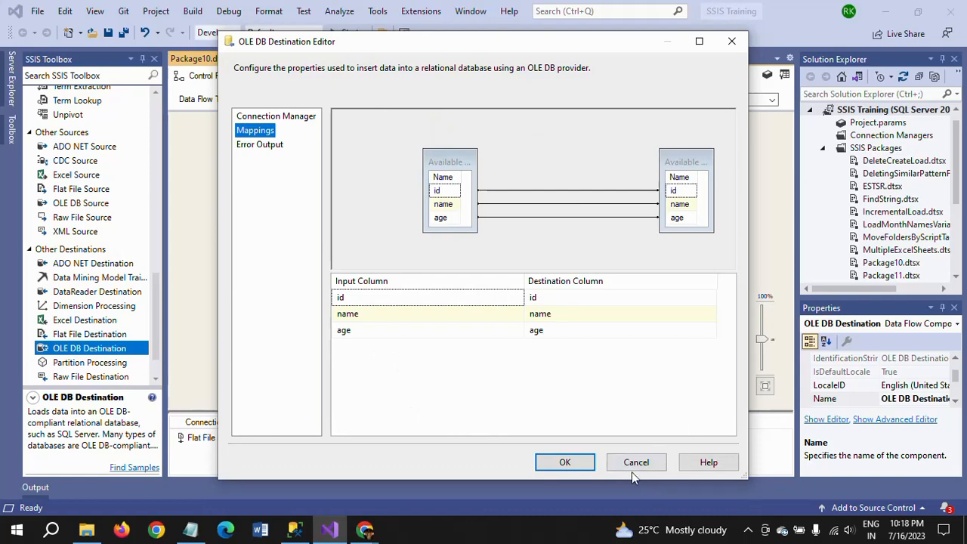
{"action": "left_click", "coordinate": [565, 461]}
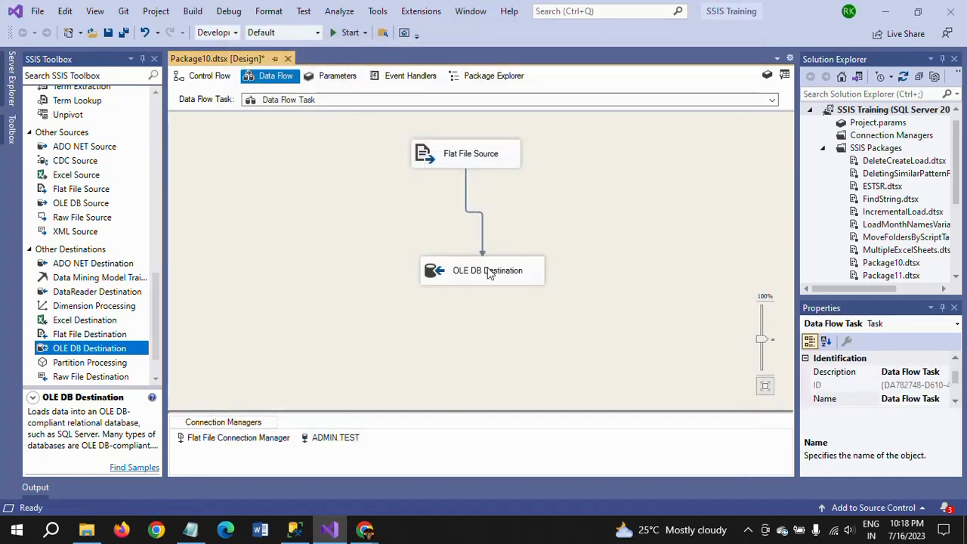
{"action": "left_click_drag", "start_coordinate": [485, 273], "coordinate": [482, 276]}
{"action": "left_click", "coordinate": [598, 333]}
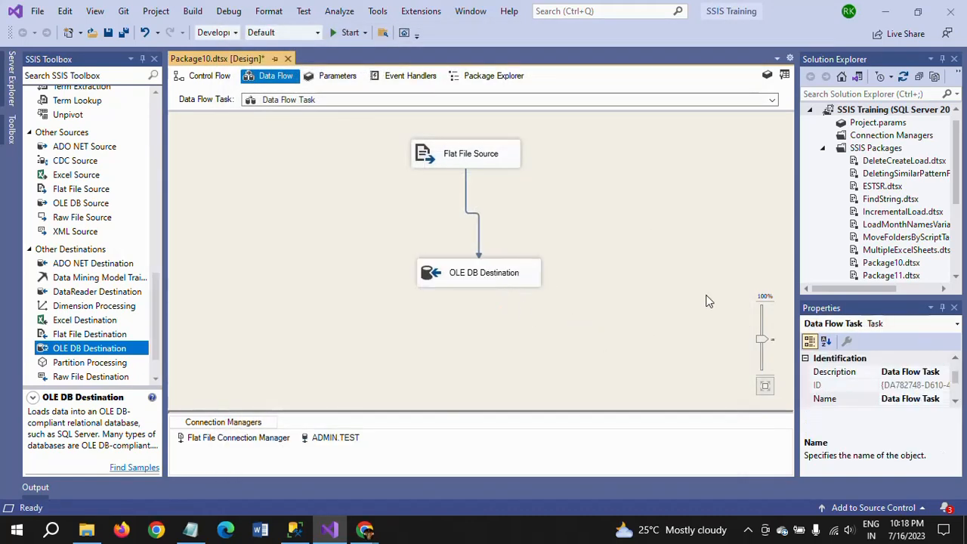
Step: Open the property expressions of the Flat File Connection Manager and choose the ConnectionString property for a new expression
{"action": "left_click", "coordinate": [213, 444]}
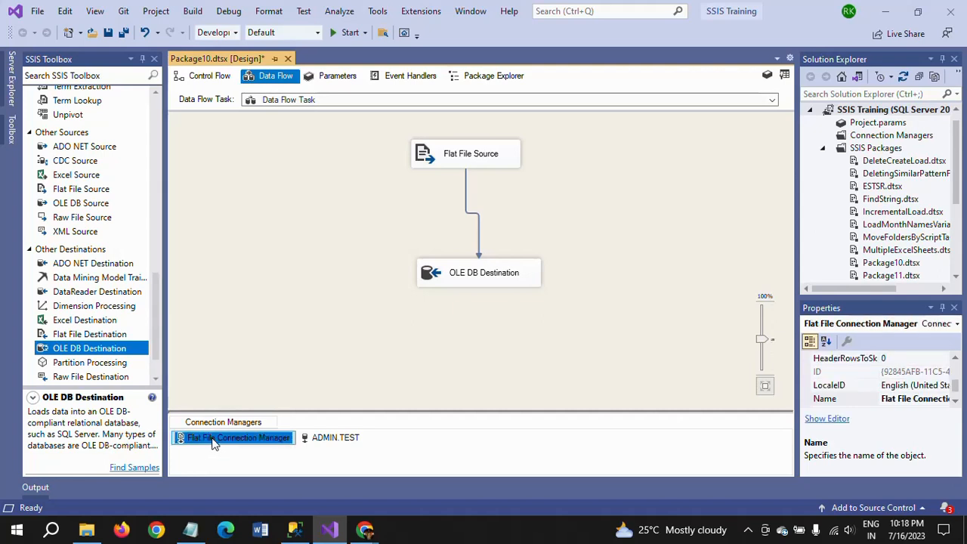
{"action": "right_click", "coordinate": [214, 444]}
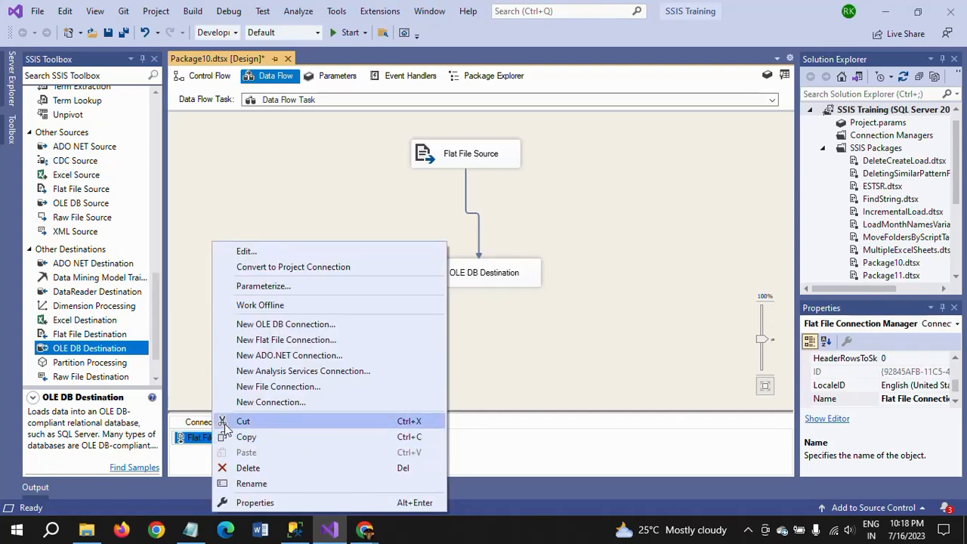
{"action": "left_click", "coordinate": [254, 502]}
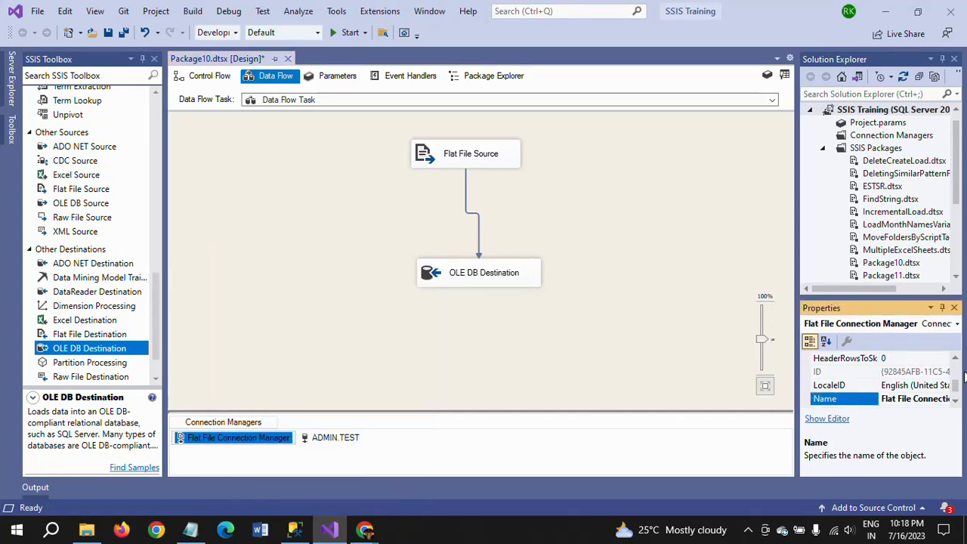
{"action": "scroll", "coordinate": [960, 378], "scroll_direction": "up", "scroll_amount": 2}
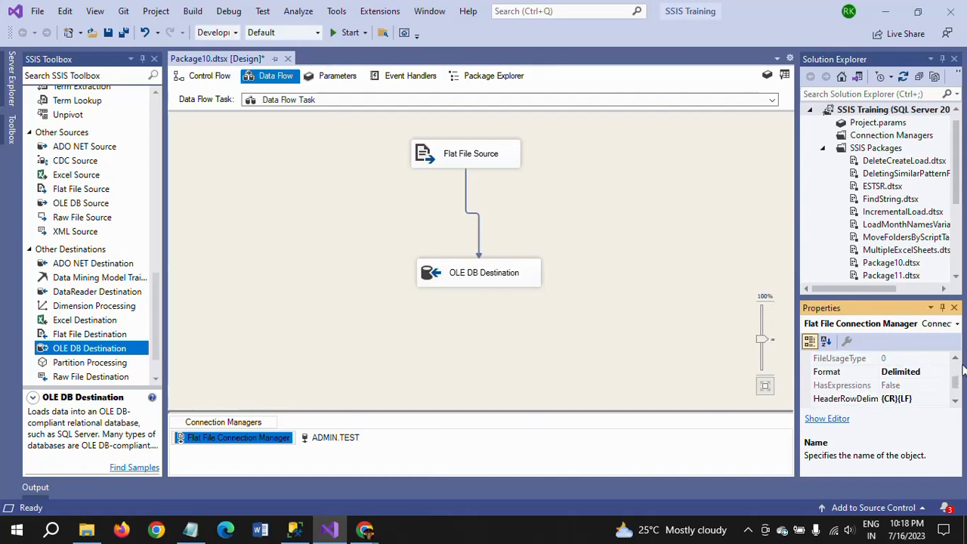
{"action": "scroll", "coordinate": [960, 368], "scroll_direction": "up", "scroll_amount": 1}
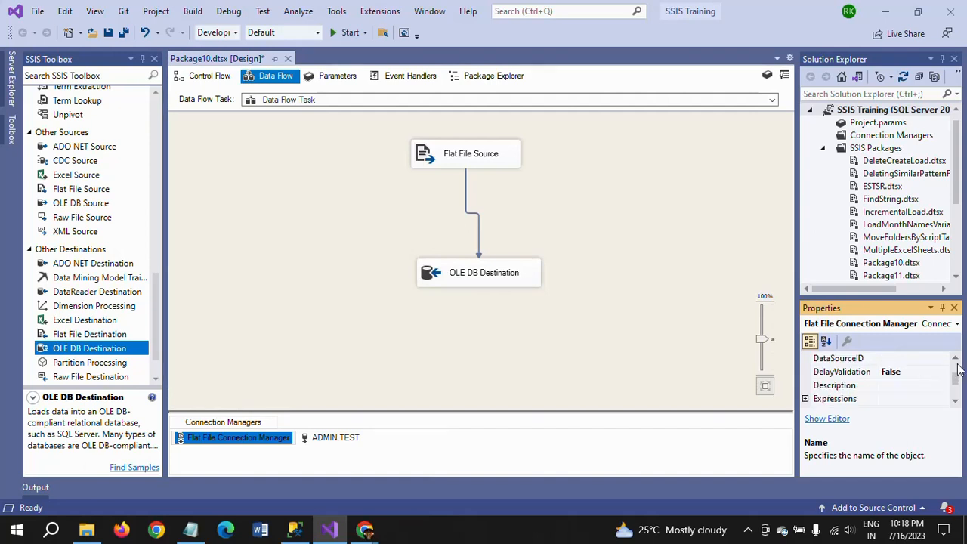
{"action": "left_click", "coordinate": [808, 401]}
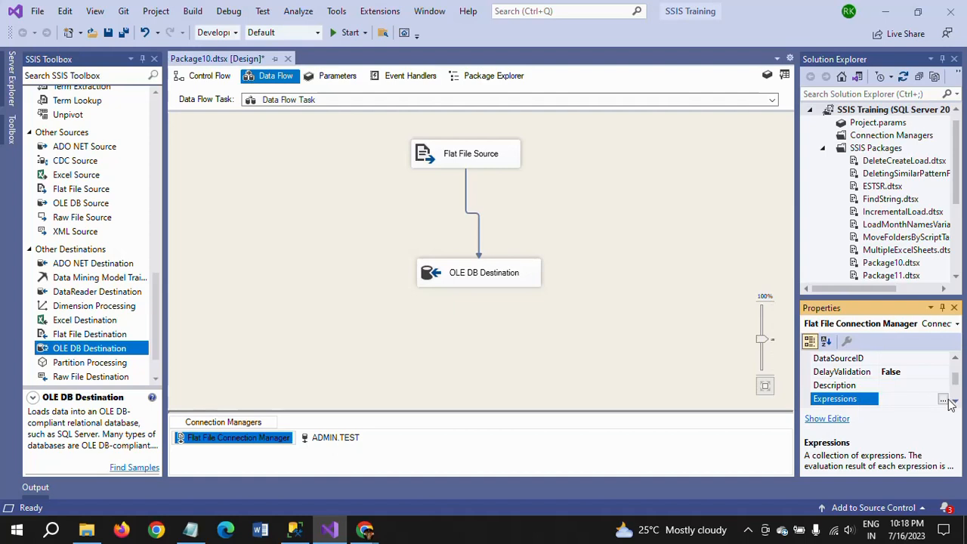
{"action": "left_click", "coordinate": [943, 400]}
{"action": "left_click", "coordinate": [454, 202]}
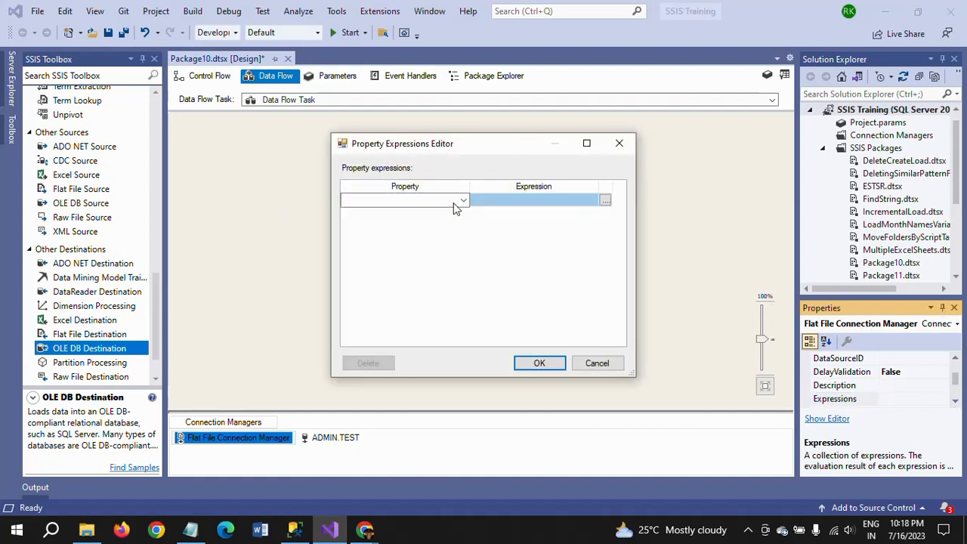
{"action": "left_click", "coordinate": [462, 201]}
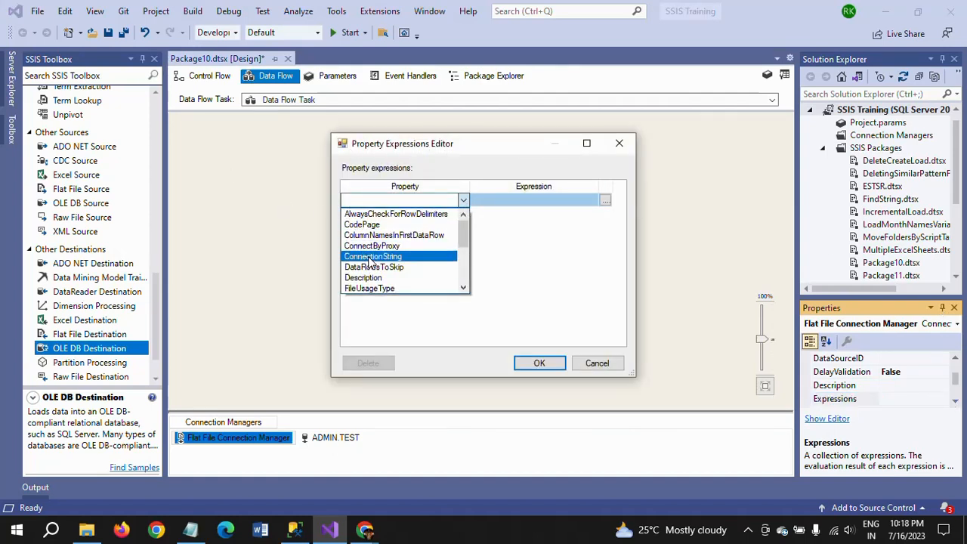
{"action": "left_click", "coordinate": [372, 257]}
Step: Build the ConnectionString expression as @[User::FileName] and confirm the property expressions
{"action": "left_click", "coordinate": [605, 200]}
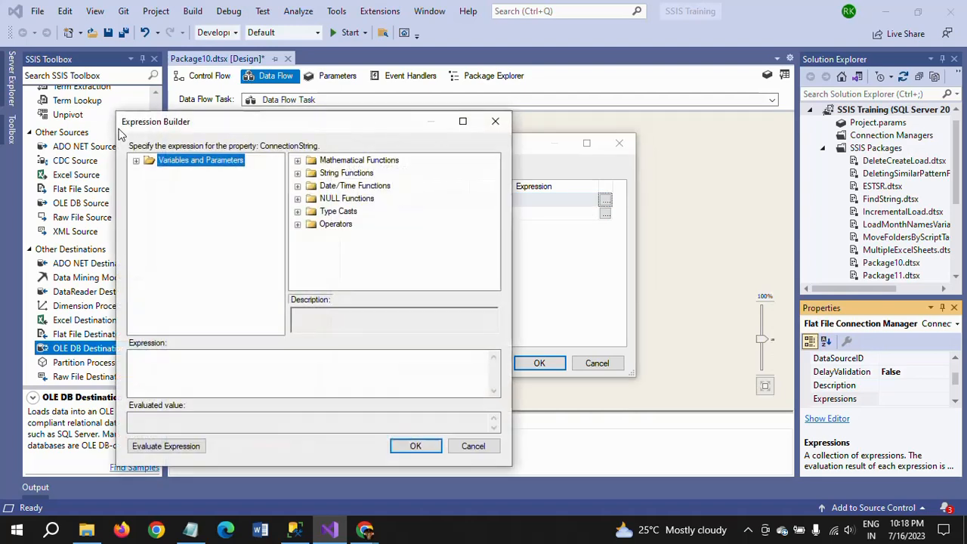
{"action": "left_click", "coordinate": [135, 161]}
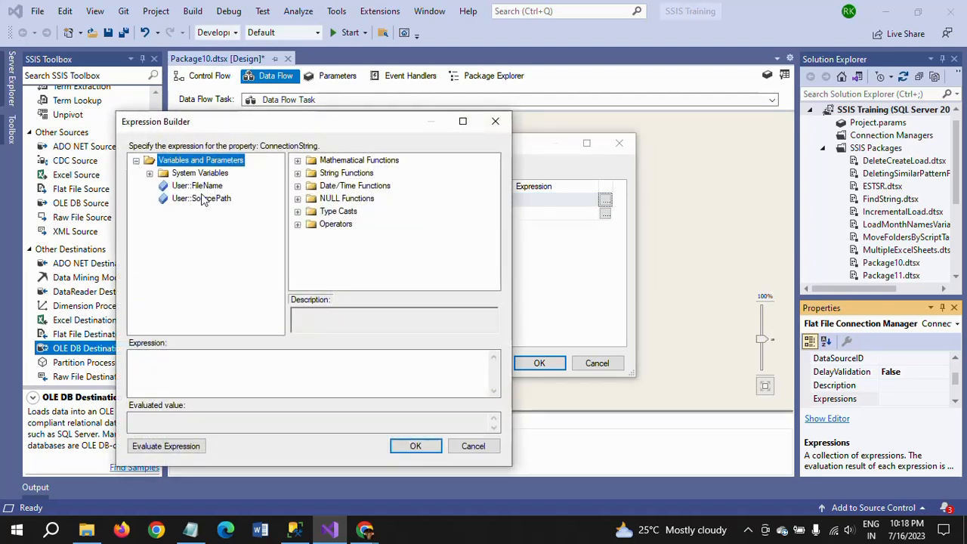
{"action": "left_click_drag", "start_coordinate": [208, 192], "coordinate": [207, 374]}
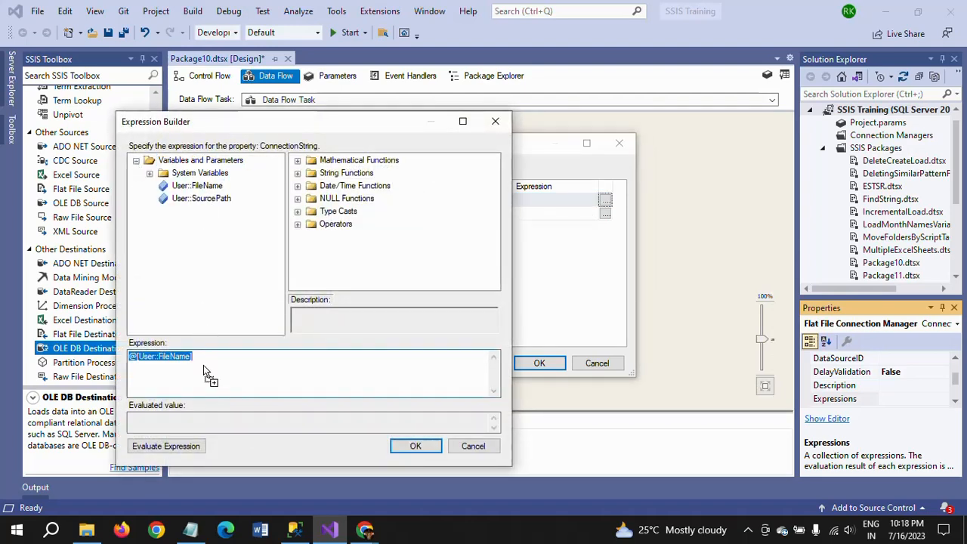
{"action": "left_click", "coordinate": [405, 446]}
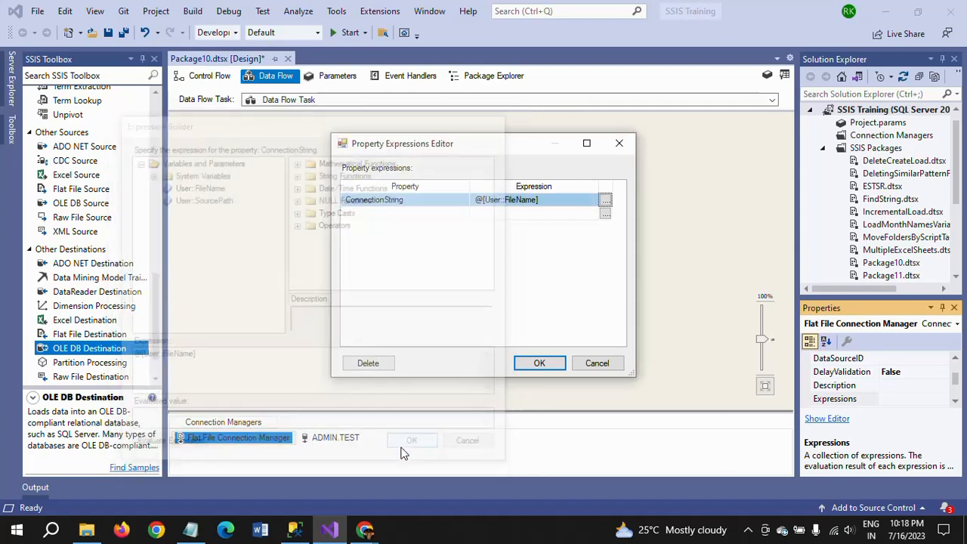
{"action": "left_click", "coordinate": [538, 365]}
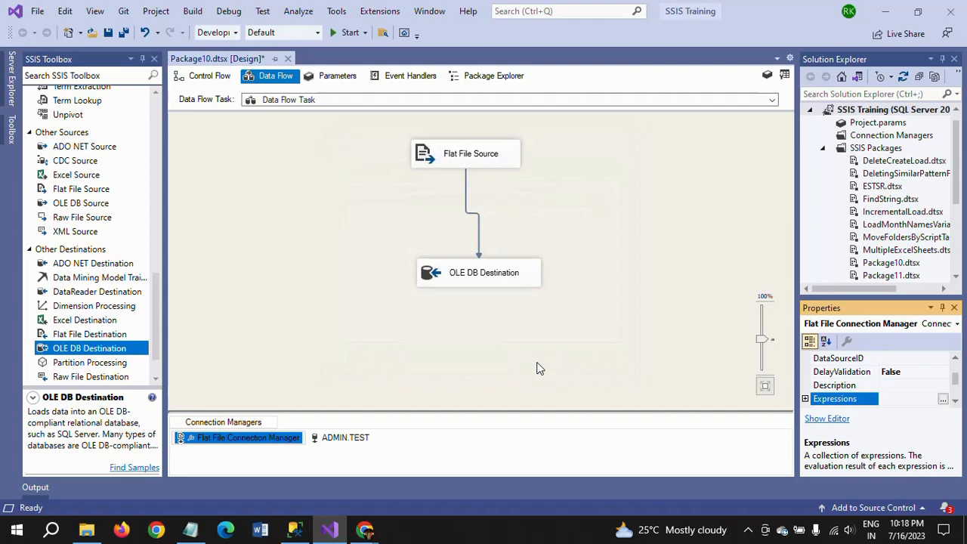
{"action": "left_click", "coordinate": [498, 346]}
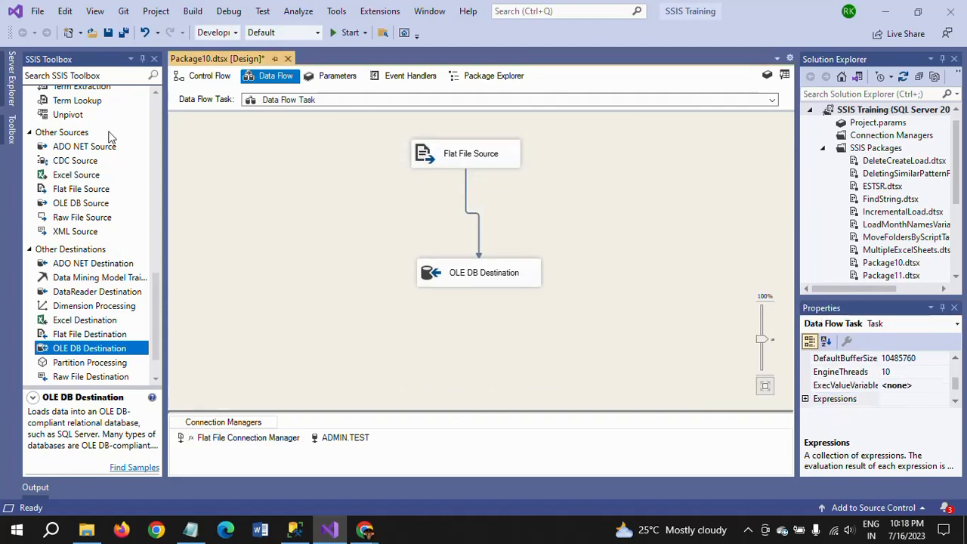
Step: Return to the control flow and set the Data Flow Task's DelayValidation property to True
{"action": "left_click", "coordinate": [203, 77]}
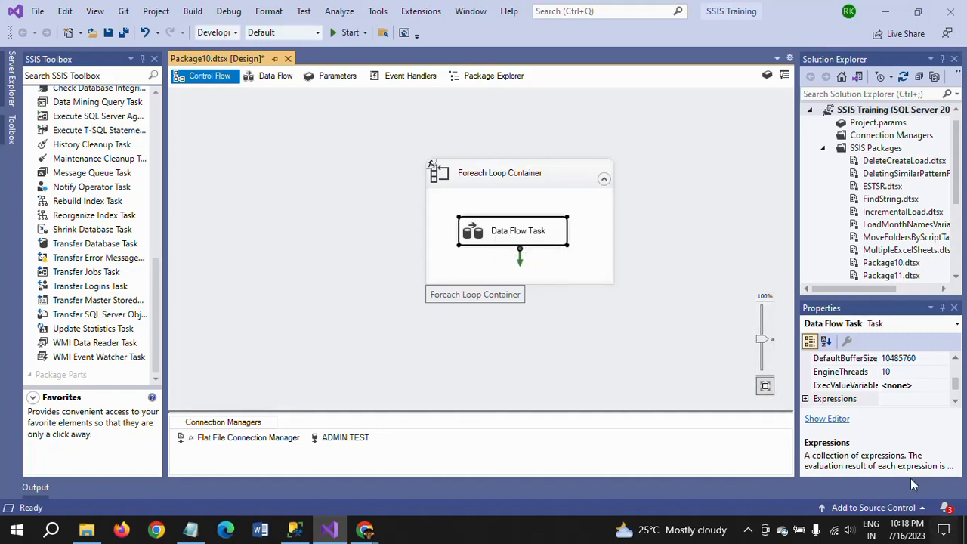
{"action": "mouse_move", "coordinate": [955, 372]}
{"action": "left_mouse_down"}
{"action": "mouse_move", "coordinate": [957, 352]}
{"action": "mouse_move", "coordinate": [957, 364]}
{"action": "left_mouse_up"}
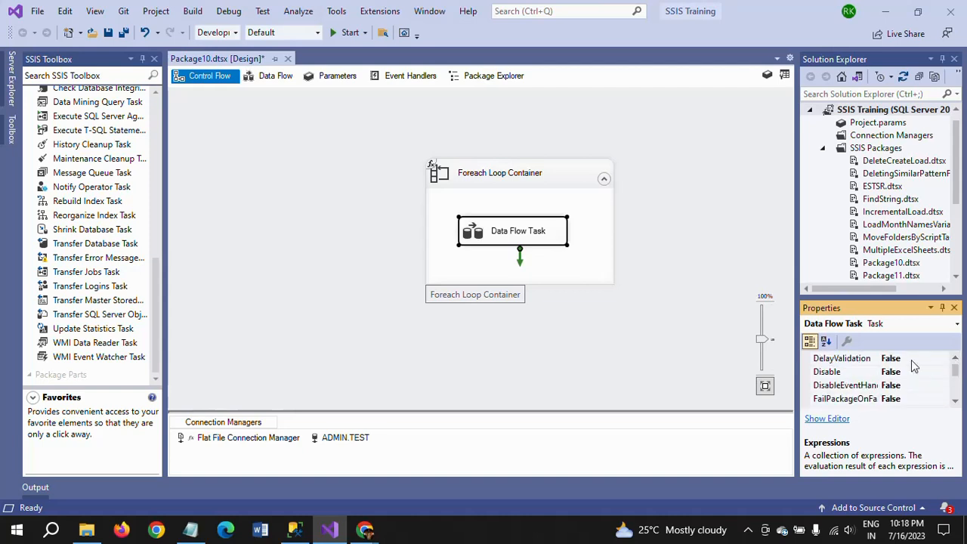
{"action": "left_click", "coordinate": [937, 360]}
{"action": "left_click", "coordinate": [942, 358]}
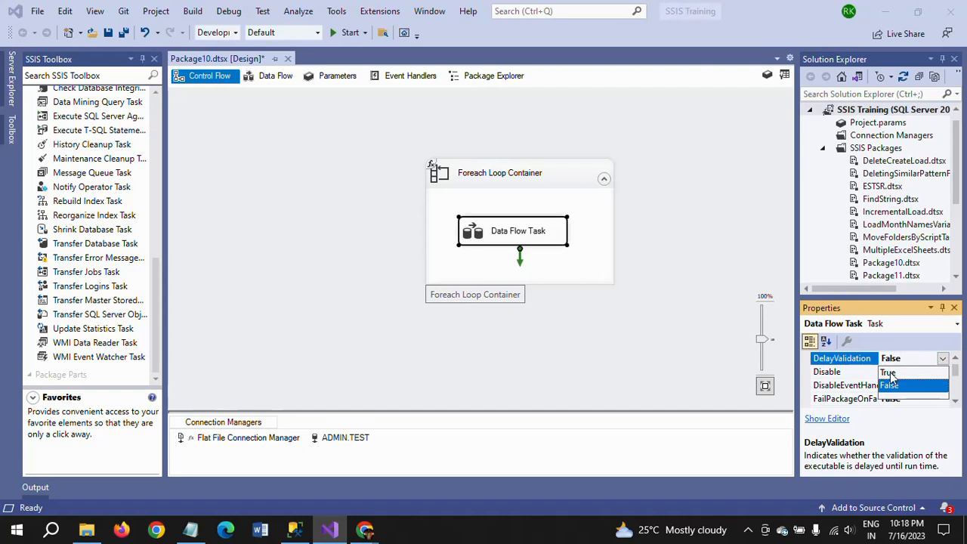
{"action": "left_click", "coordinate": [888, 372]}
{"action": "left_click", "coordinate": [633, 341]}
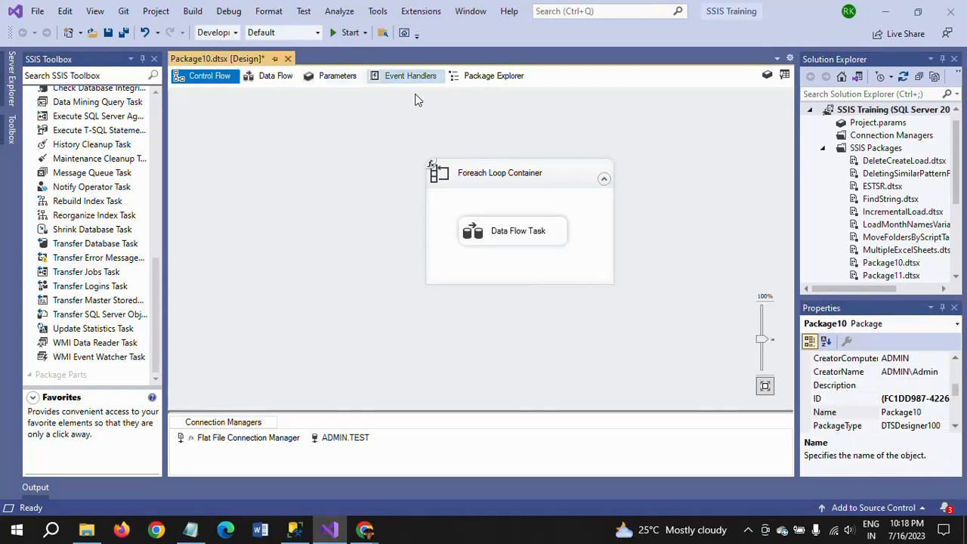
Step: Run the package to load the text files and end the debugging session
{"action": "left_click", "coordinate": [346, 32]}
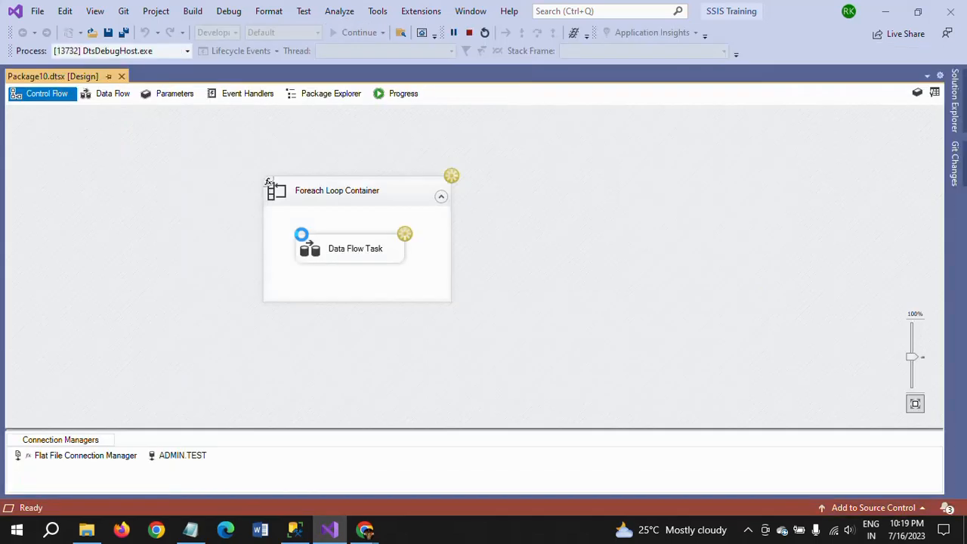
{"action": "left_click", "coordinate": [469, 33]}
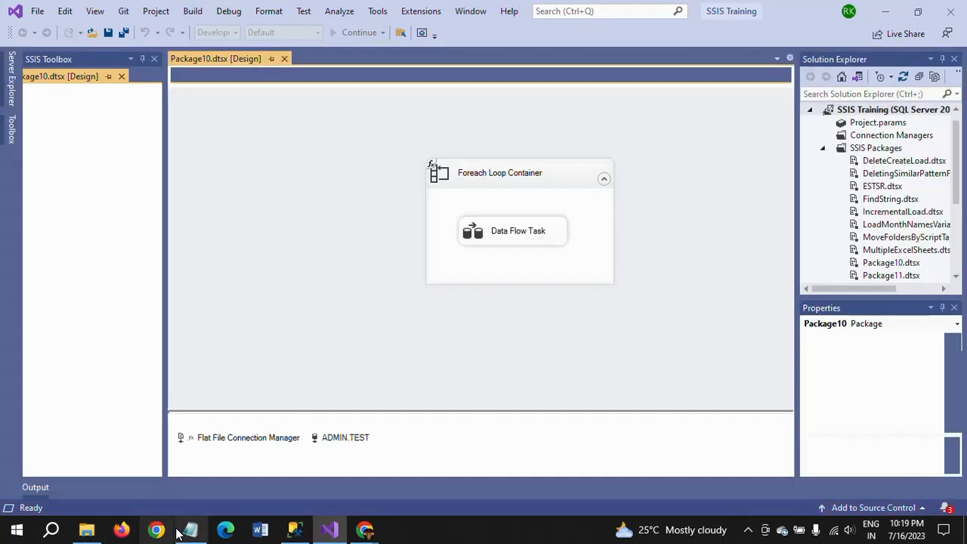
Step: In SQL Server Management Studio, refresh the TEST database's tables and insert the dbo.Person table name into the query editor
{"action": "left_click", "coordinate": [294, 530]}
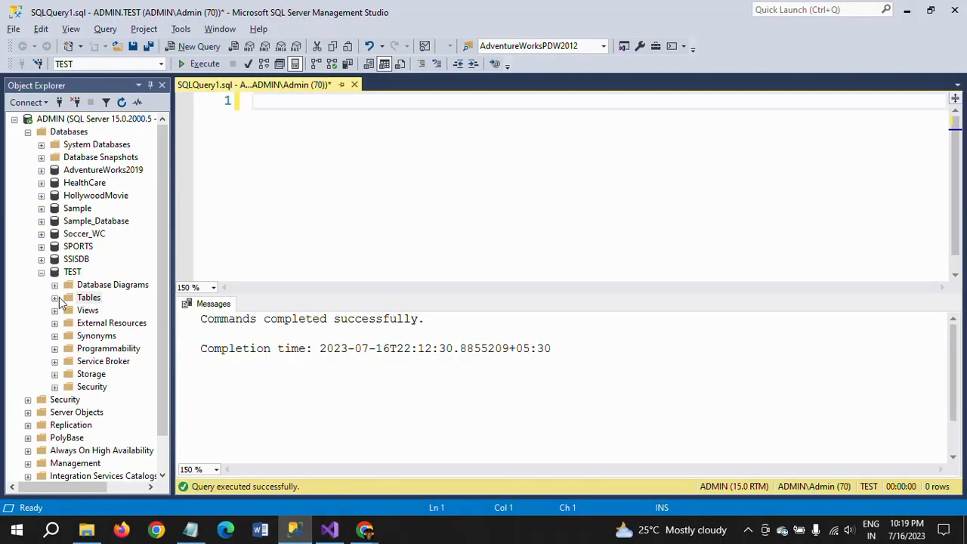
{"action": "left_click", "coordinate": [55, 298]}
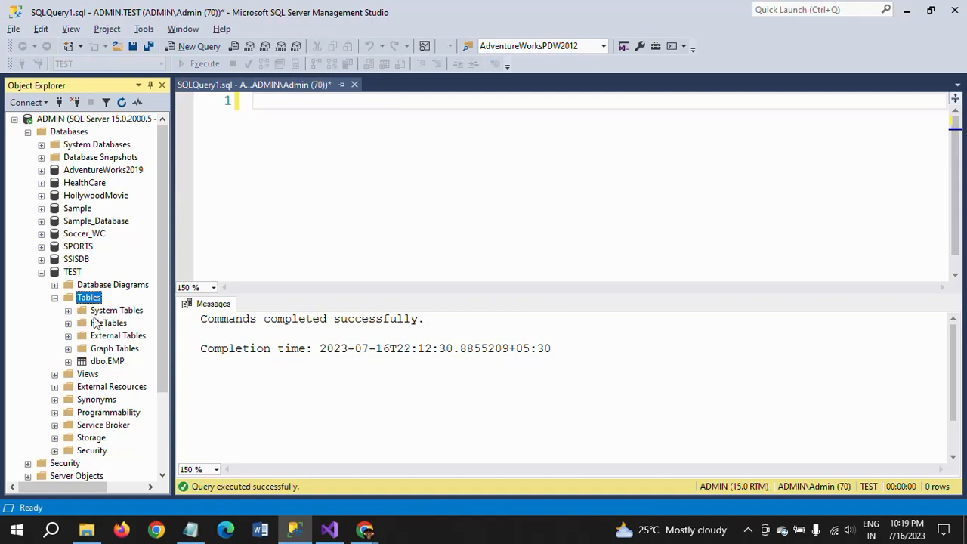
{"action": "right_click", "coordinate": [93, 302]}
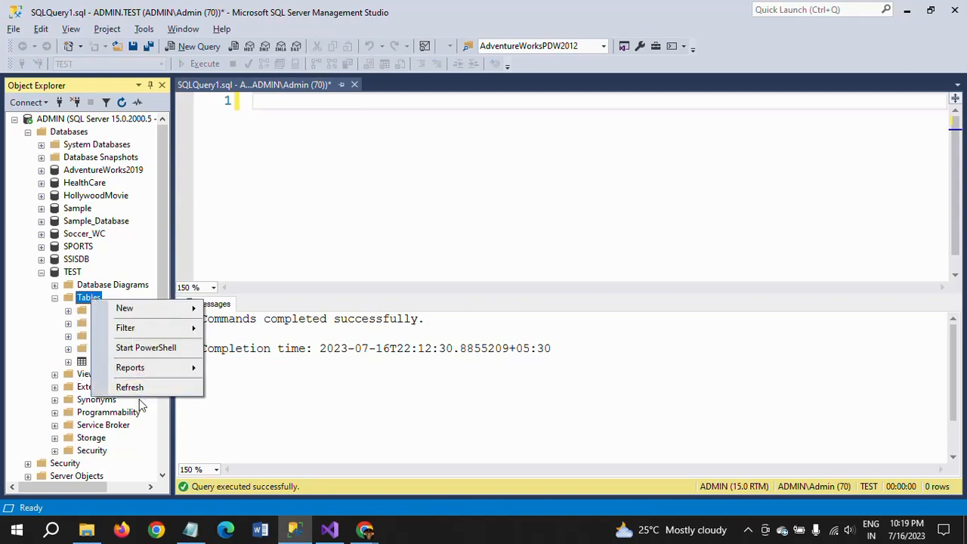
{"action": "left_click", "coordinate": [132, 385]}
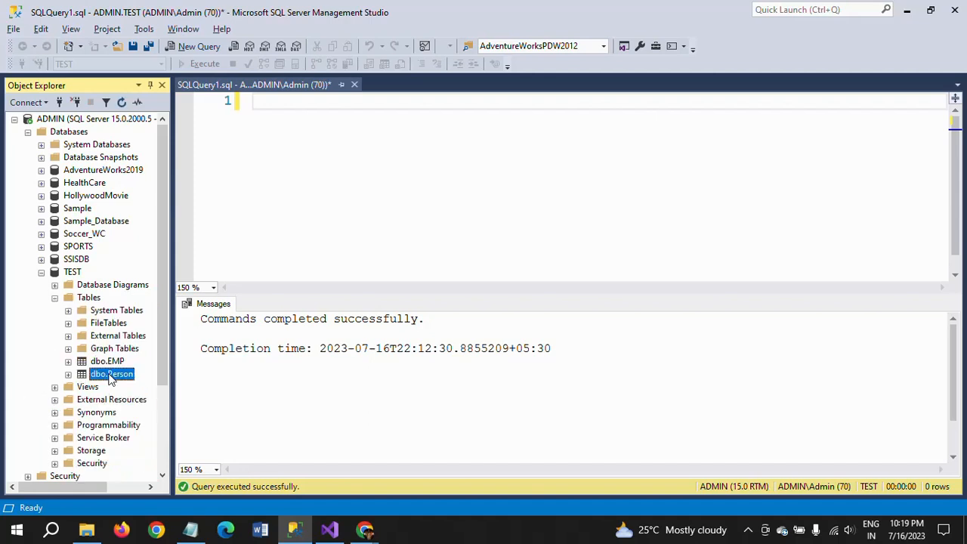
{"action": "left_click_drag", "start_coordinate": [381, 219], "coordinate": [383, 221]}
{"action": "left_click", "coordinate": [381, 213]}
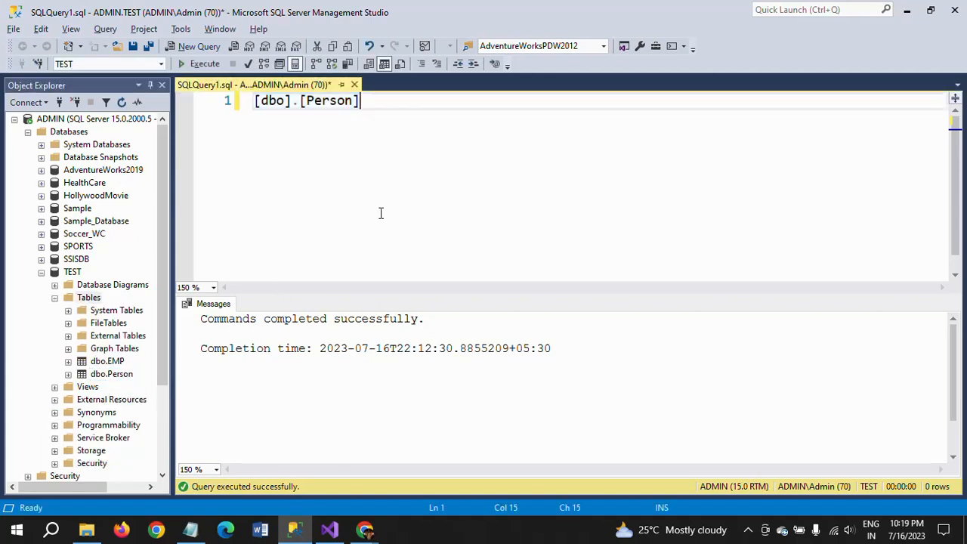
Step: Query the [dbo].[Person] table and examine all its loaded rows for blank records
{"action": "key", "text": "ctrl+a"}
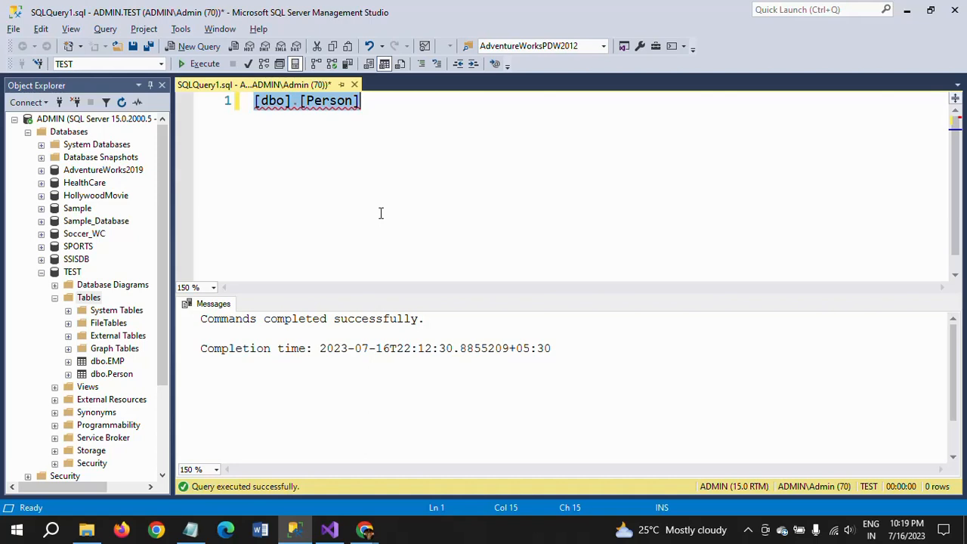
{"action": "key", "text": "F5"}
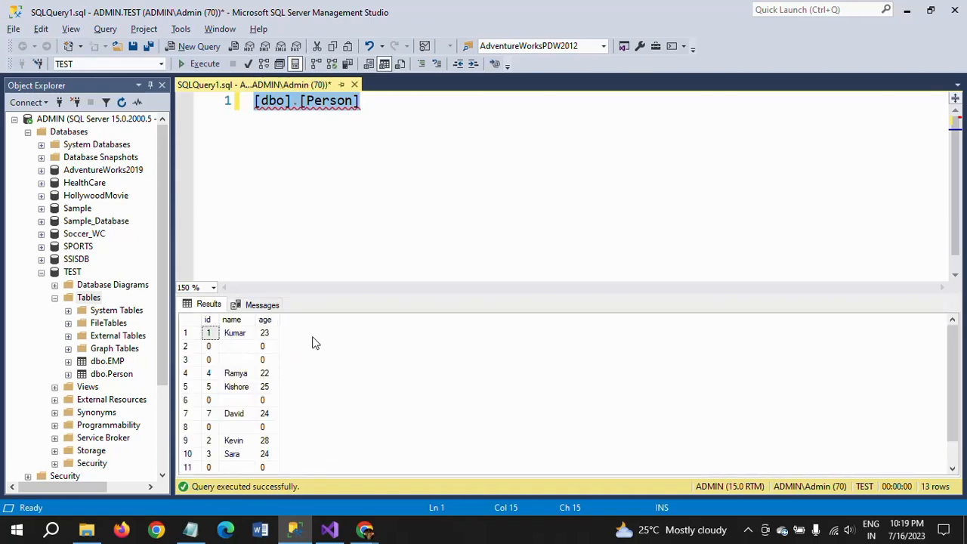
{"action": "left_click", "coordinate": [238, 389]}
{"action": "scroll", "coordinate": [237, 390], "scroll_direction": "down", "scroll_amount": 1}
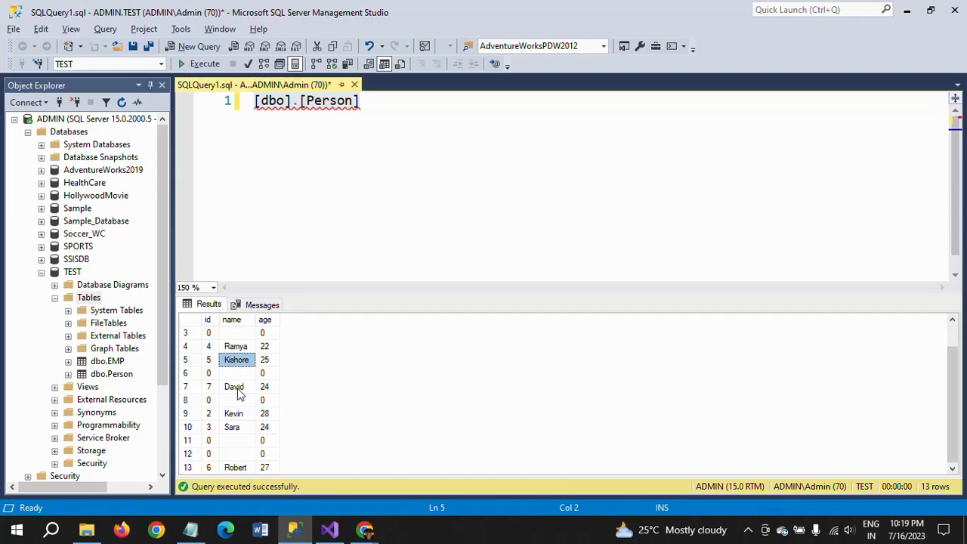
{"action": "scroll", "coordinate": [237, 389], "scroll_direction": "up", "scroll_amount": 1}
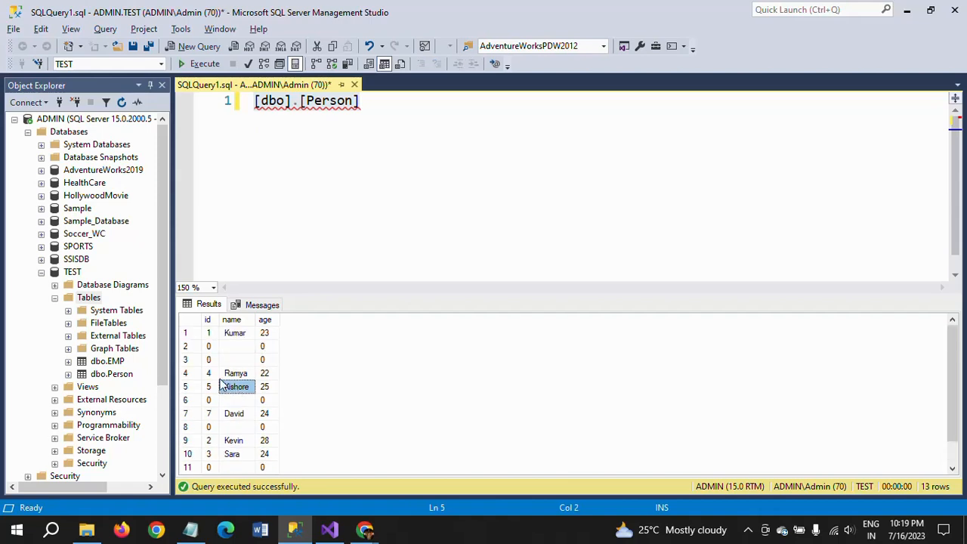
{"action": "scroll", "coordinate": [240, 392], "scroll_direction": "down", "scroll_amount": 1}
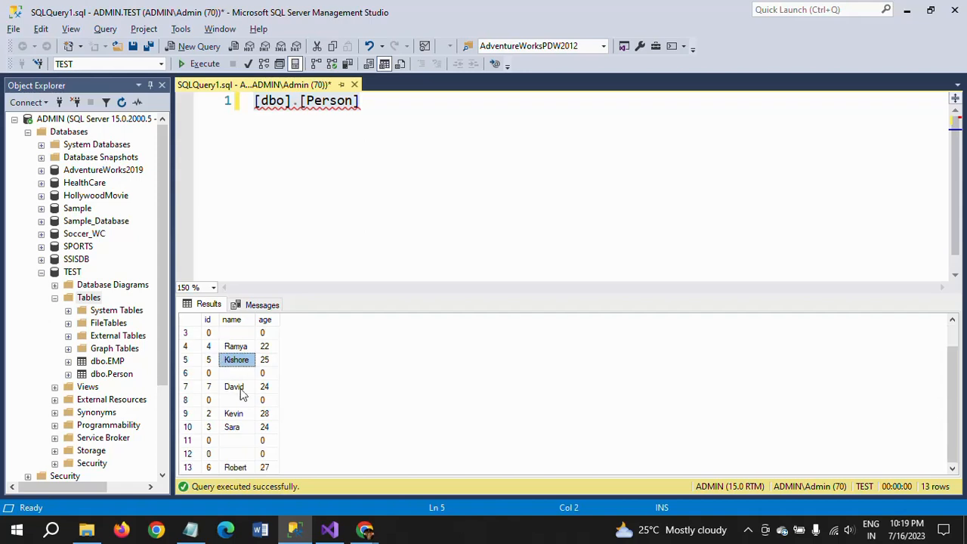
{"action": "scroll", "coordinate": [240, 393], "scroll_direction": "up", "scroll_amount": 1}
{"action": "scroll", "coordinate": [240, 393], "scroll_direction": "down", "scroll_amount": 1}
{"action": "scroll", "coordinate": [240, 393], "scroll_direction": "up", "scroll_amount": 1}
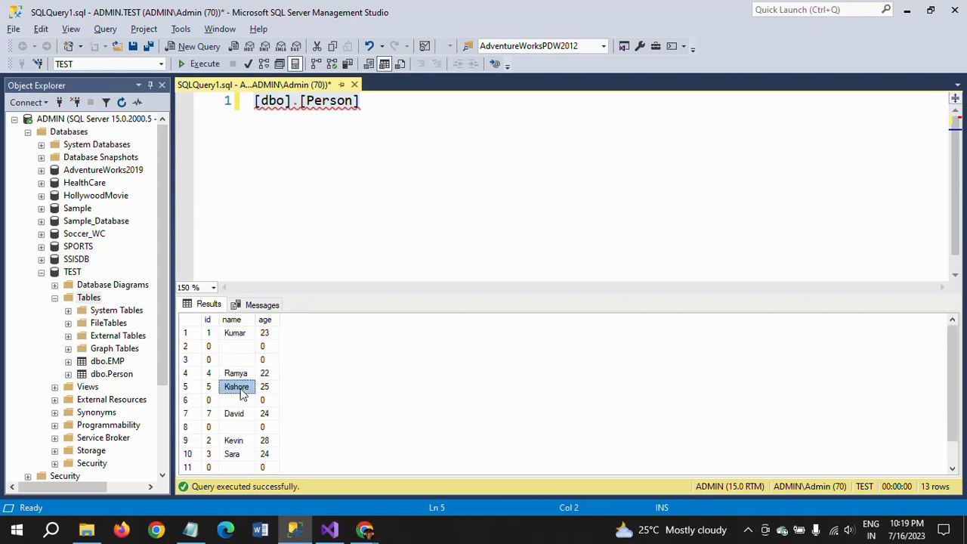
Step: Write the statement Truncate table [dbo].[Person] in the query editor and execute it to empty the table
{"action": "left_click", "coordinate": [491, 178]}
{"action": "key", "text": "Home"}
{"action": "type", "text": "Trun"}
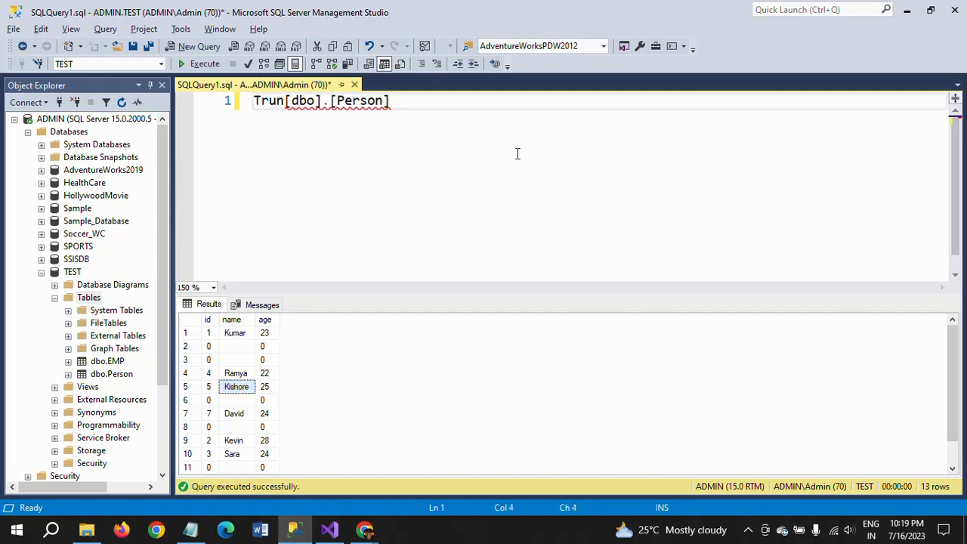
{"action": "type", "text": "cate "}
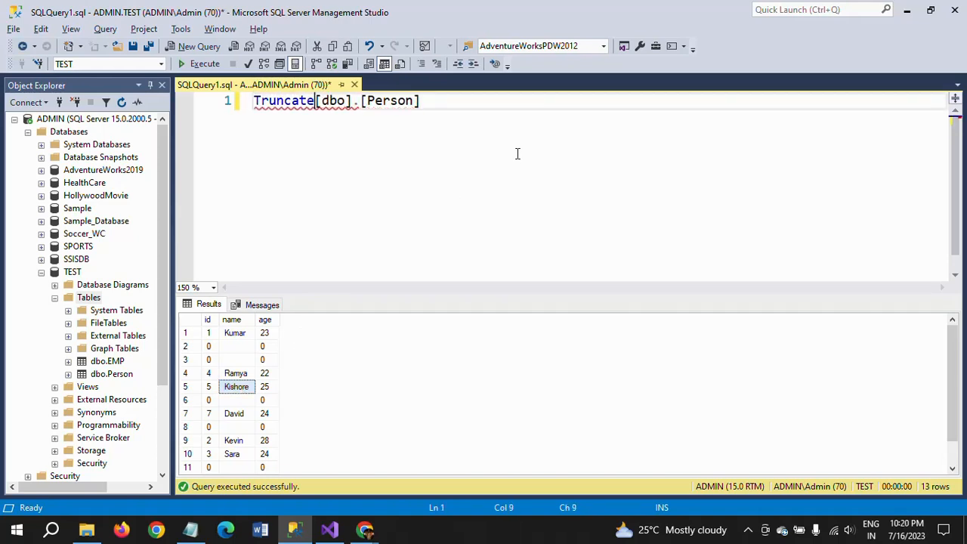
{"action": "type", "text": "tebla"}
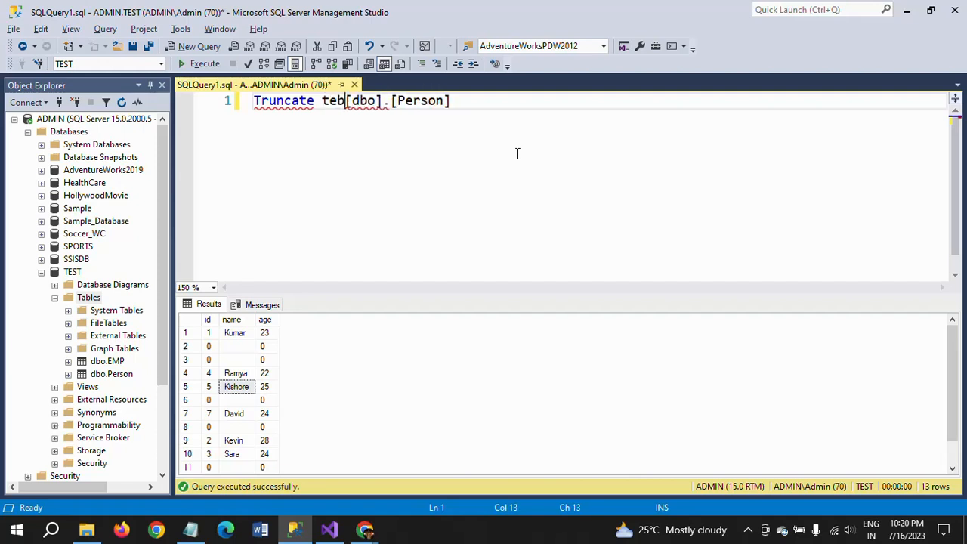
{"action": "key", "text": "BackSpace"}
{"action": "key", "text": "BackSpace"}
{"action": "key", "text": "BackSpace"}
{"action": "key", "text": "BackSpace"}
{"action": "key", "text": "BackSpace"}
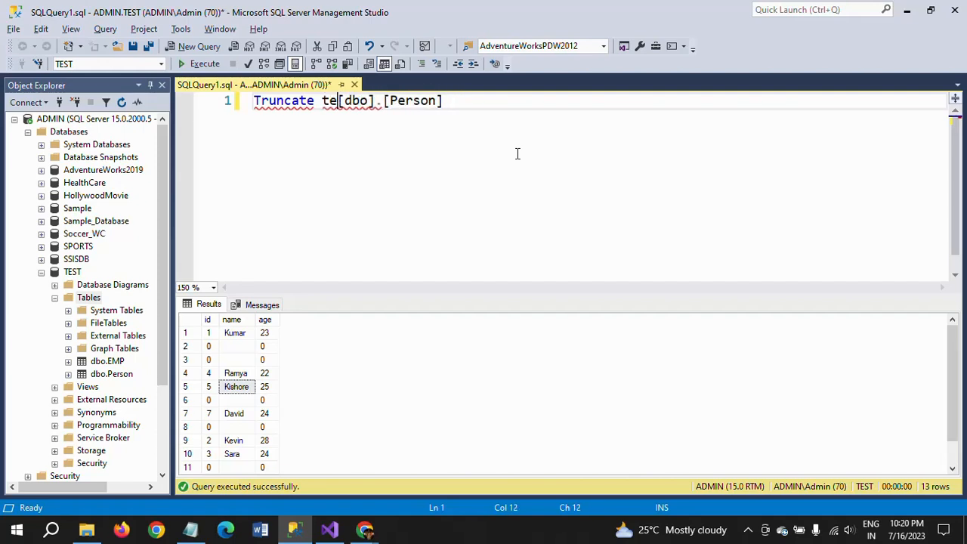
{"action": "type", "text": "able"}
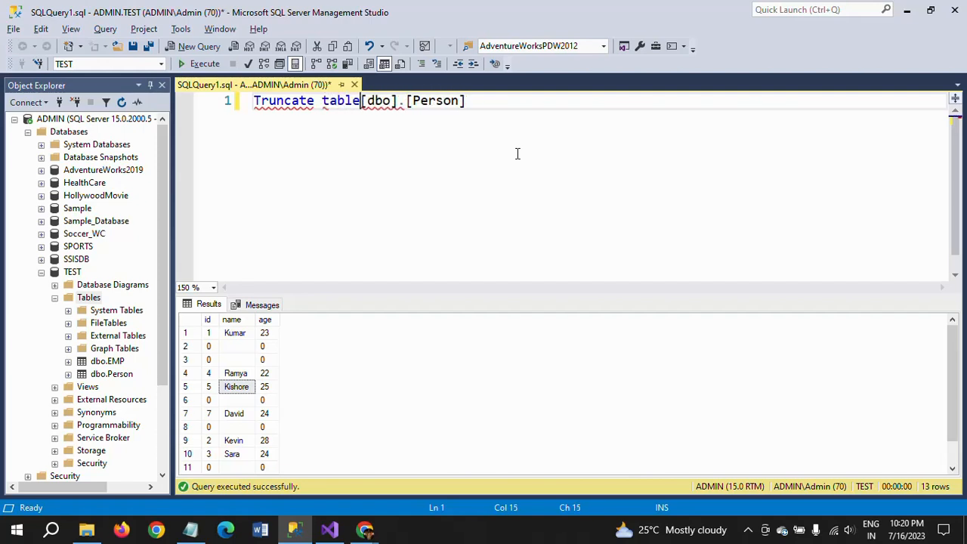
{"action": "left_click", "coordinate": [198, 63]}
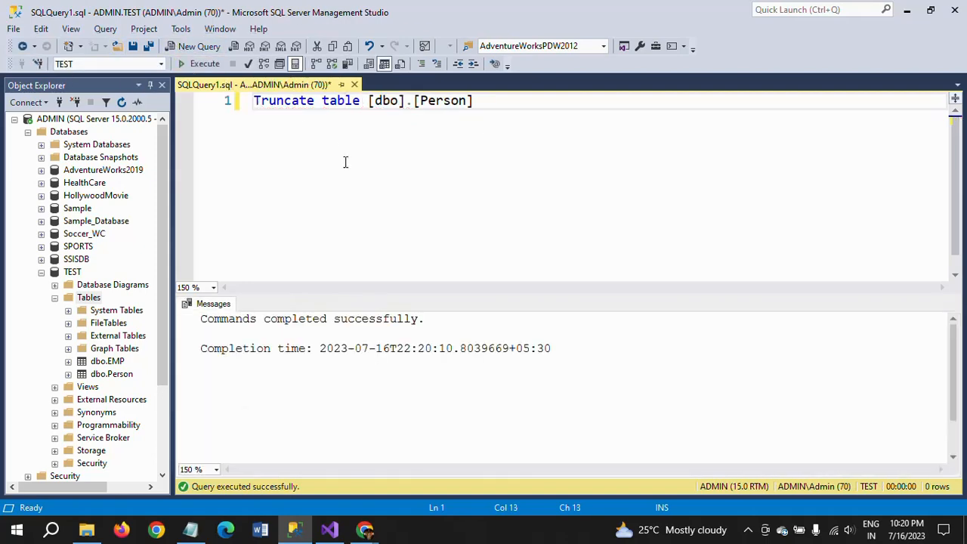
Step: Switch to Visual Studio and set the Flat File Connection Manager's AlwaysCheckForRowDelimiters property to False
{"action": "key", "text": "alt+Tab"}
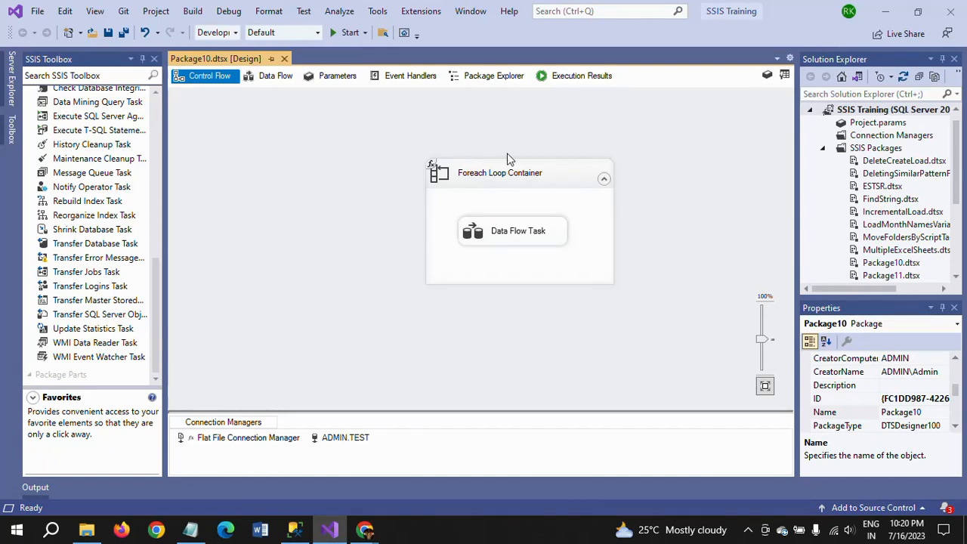
{"action": "left_click", "coordinate": [266, 438]}
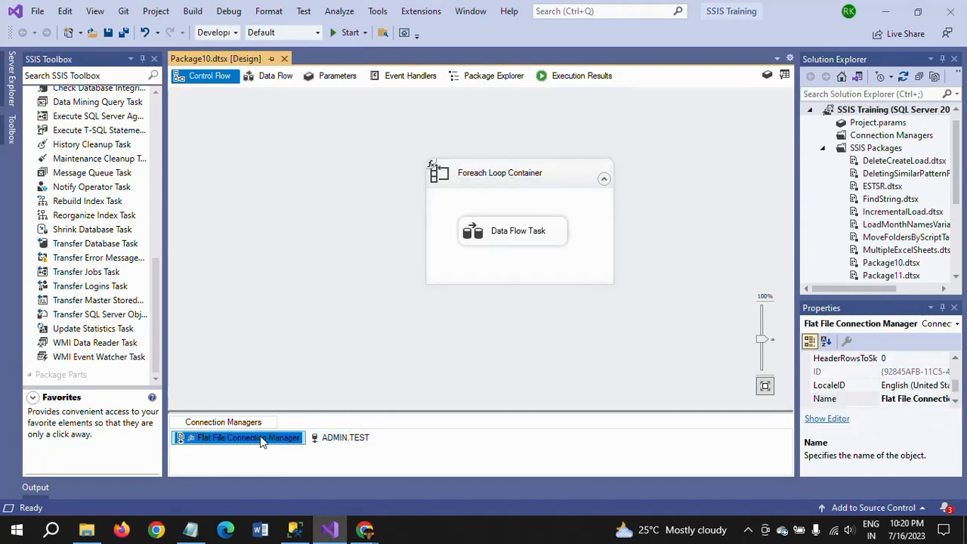
{"action": "scroll", "coordinate": [958, 379], "scroll_direction": "up", "scroll_amount": 2}
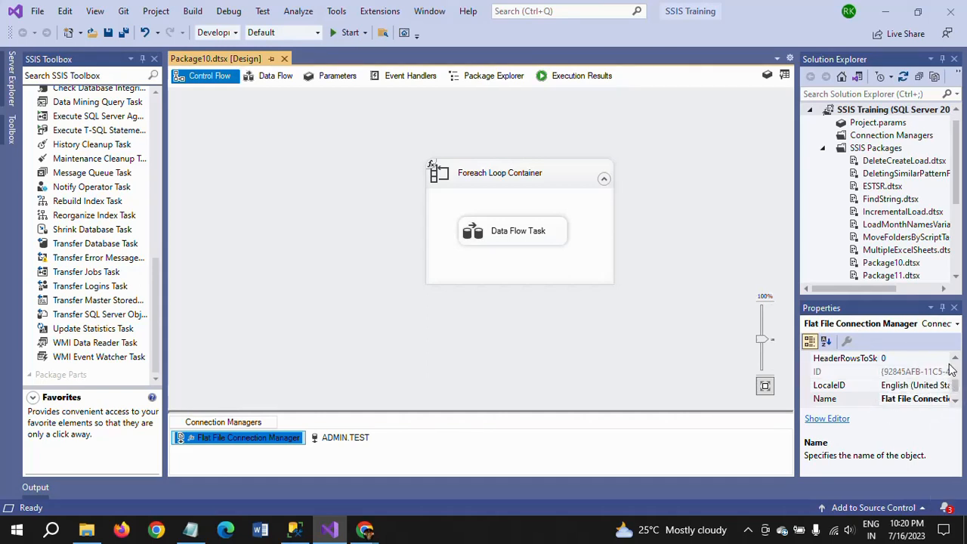
{"action": "scroll", "coordinate": [958, 379], "scroll_direction": "up", "scroll_amount": 2}
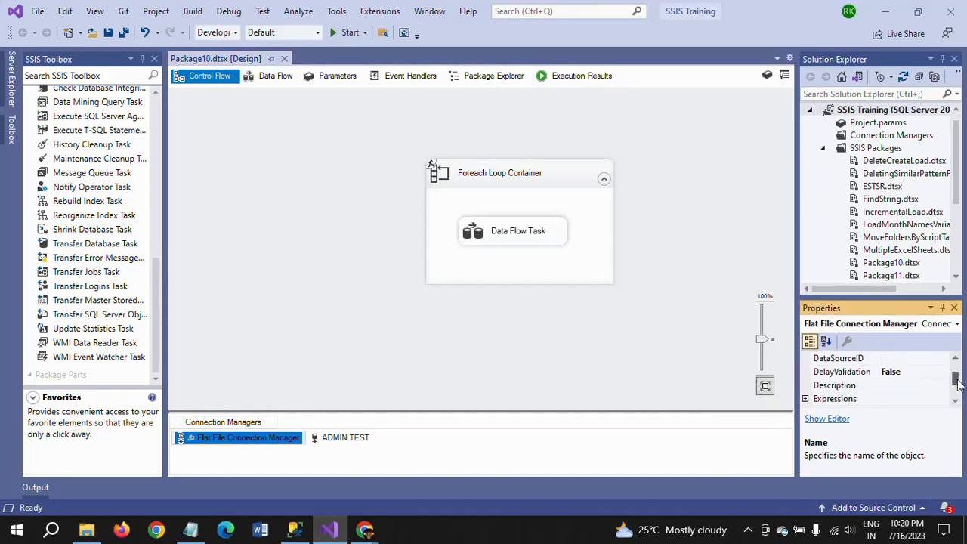
{"action": "scroll", "coordinate": [958, 384], "scroll_direction": "up", "scroll_amount": 2}
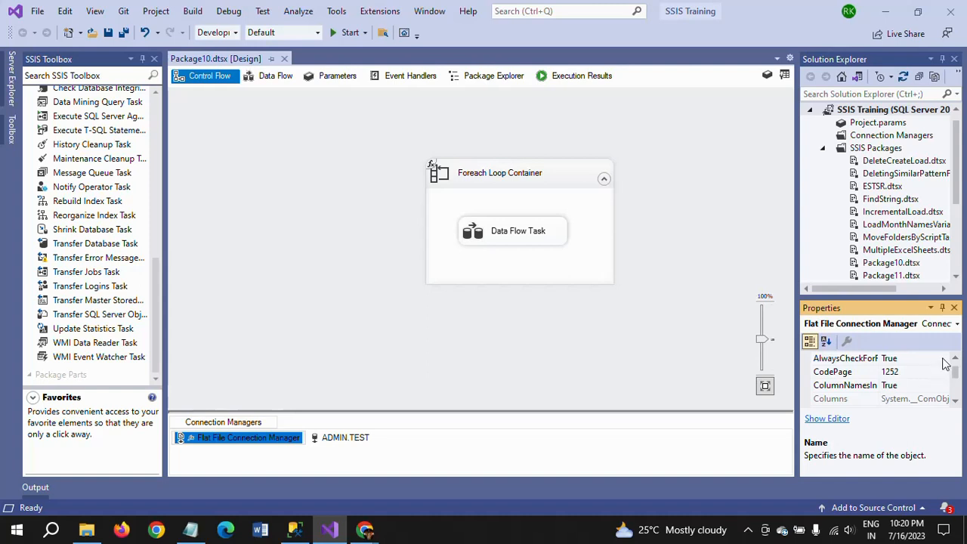
{"action": "left_click", "coordinate": [944, 362]}
{"action": "left_click", "coordinate": [943, 359]}
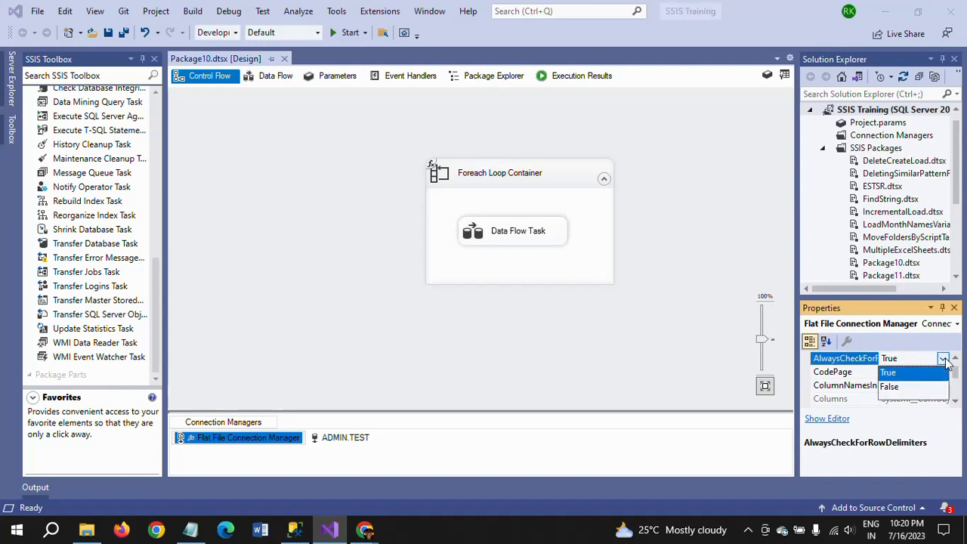
{"action": "left_click", "coordinate": [903, 387]}
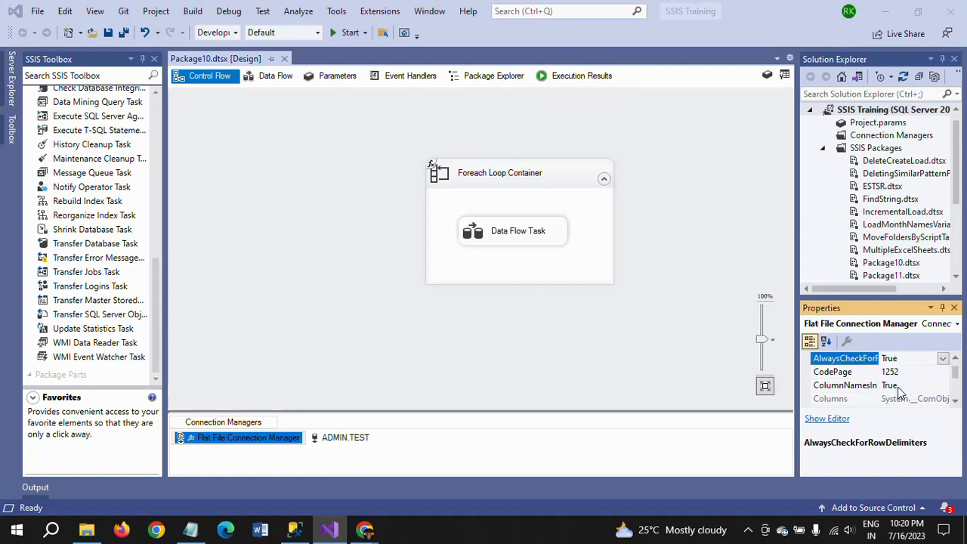
{"action": "left_click", "coordinate": [598, 360]}
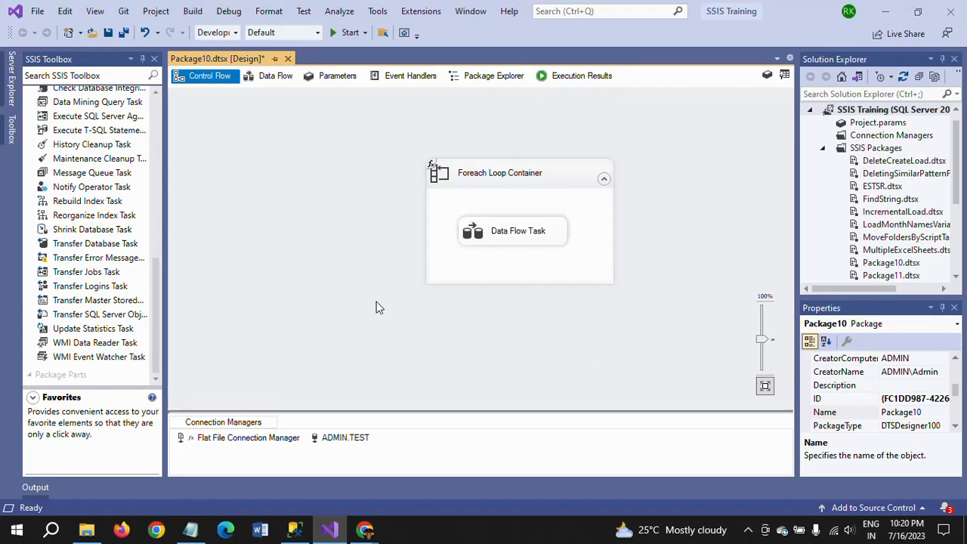
Step: Run the package again with the changed connection manager and stop debugging
{"action": "left_click", "coordinate": [346, 33]}
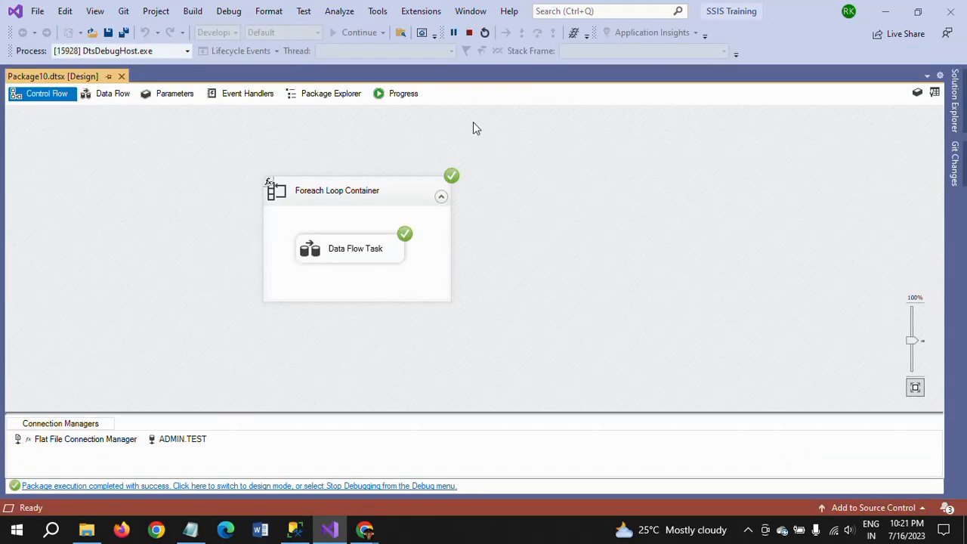
{"action": "left_click", "coordinate": [469, 32]}
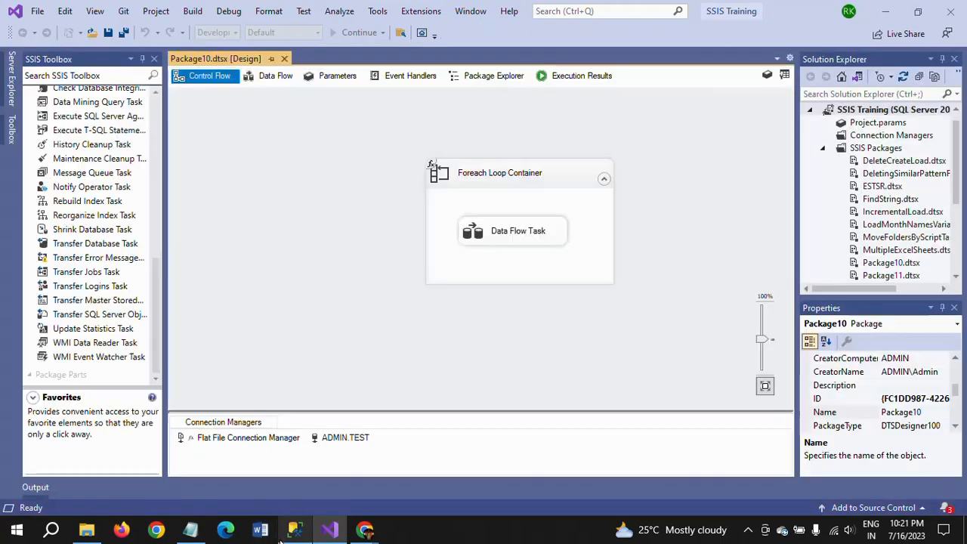
Step: In SQL Server Management Studio, query the Person table from its name in the Truncate statement and check the reloaded rows for blank records
{"action": "key", "text": "alt+Tab"}
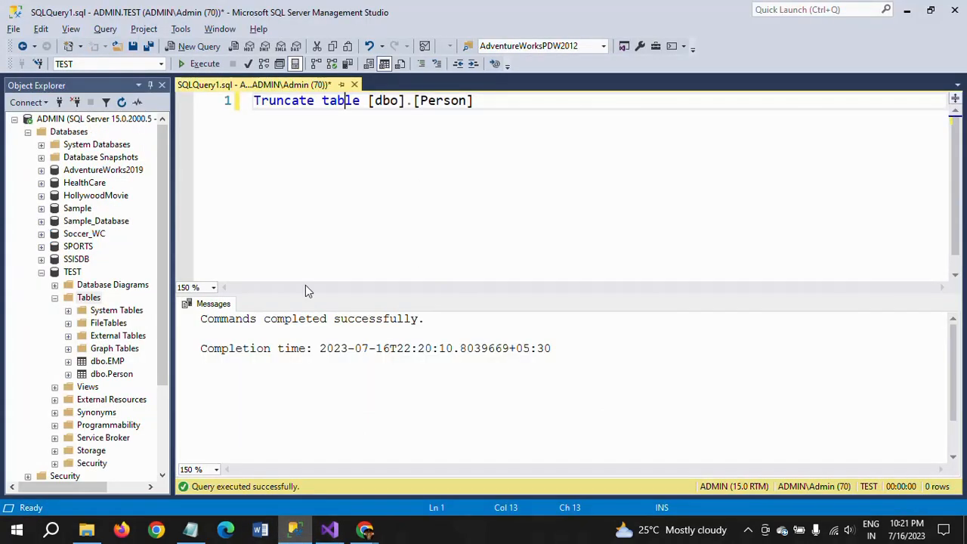
{"action": "double_click", "coordinate": [439, 101]}
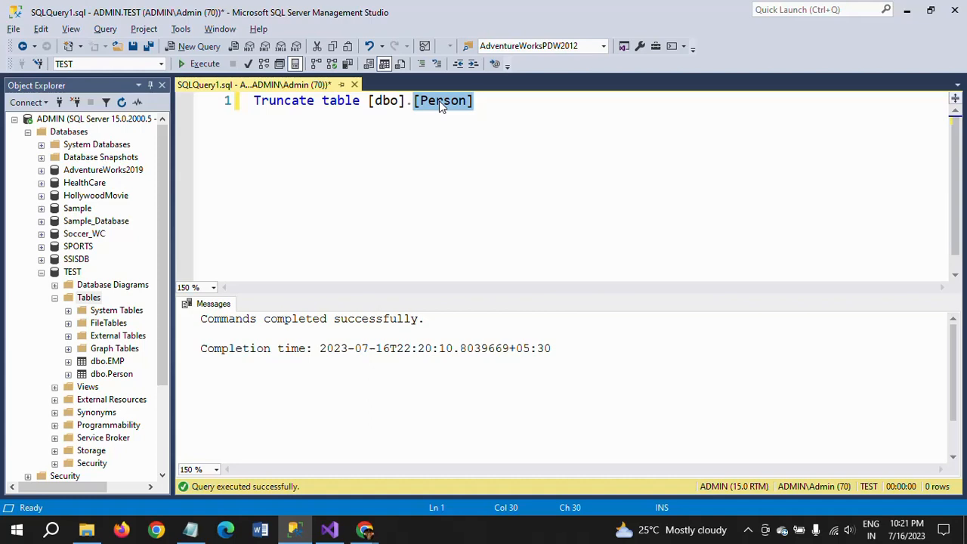
{"action": "key", "text": "ctrl+3"}
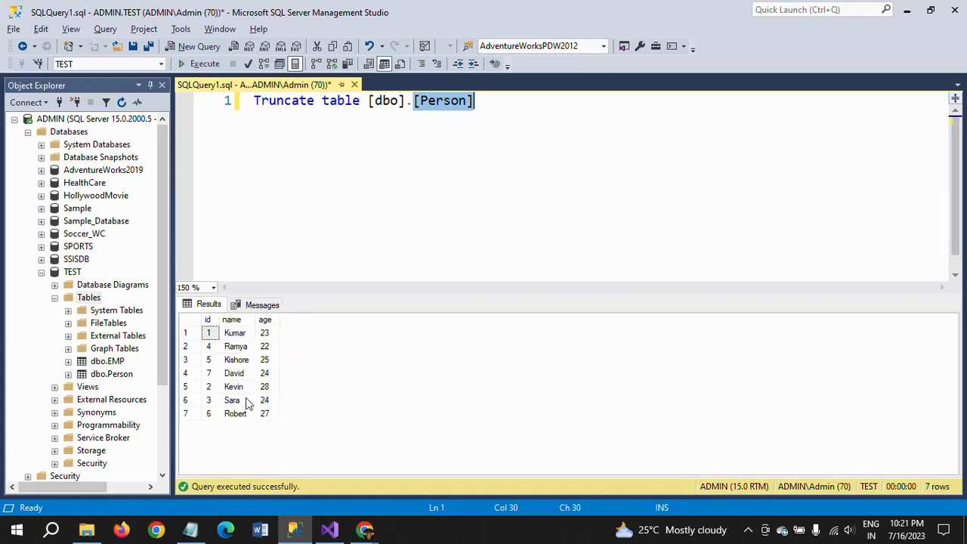
{"action": "left_click", "coordinate": [243, 373]}
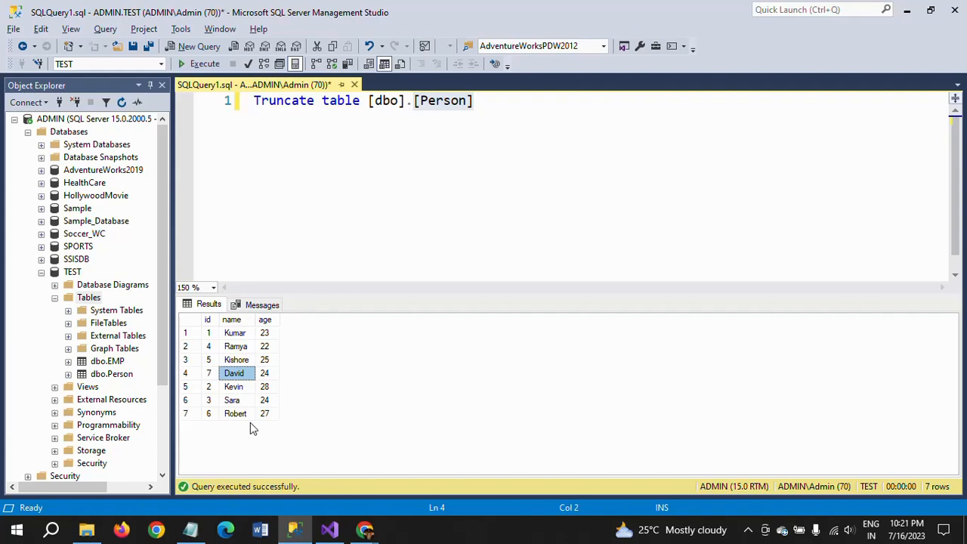
Step: Look over the Student source folder in File Explorer, and switch to the Notepad note on blank records in SSIS
{"action": "key", "text": "alt+Tab"}
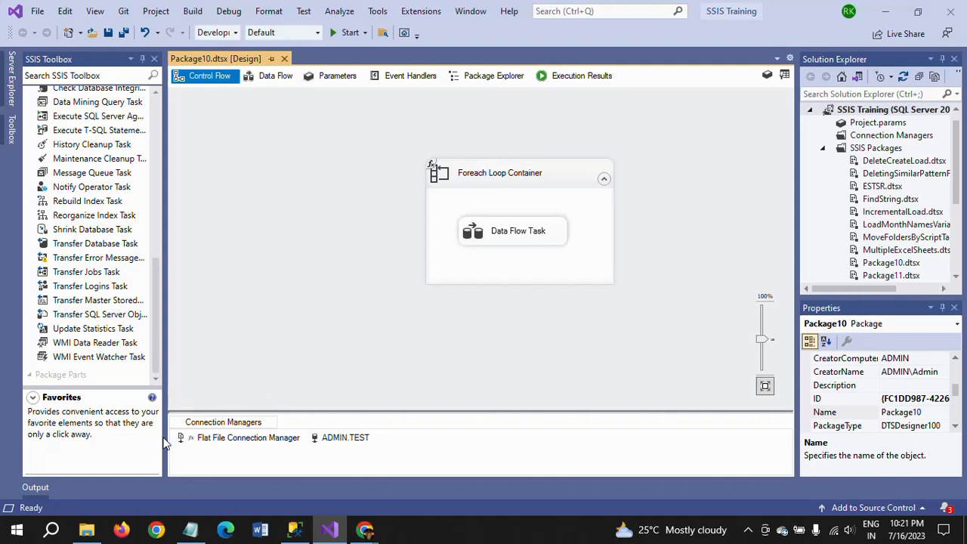
{"action": "left_click", "coordinate": [87, 529]}
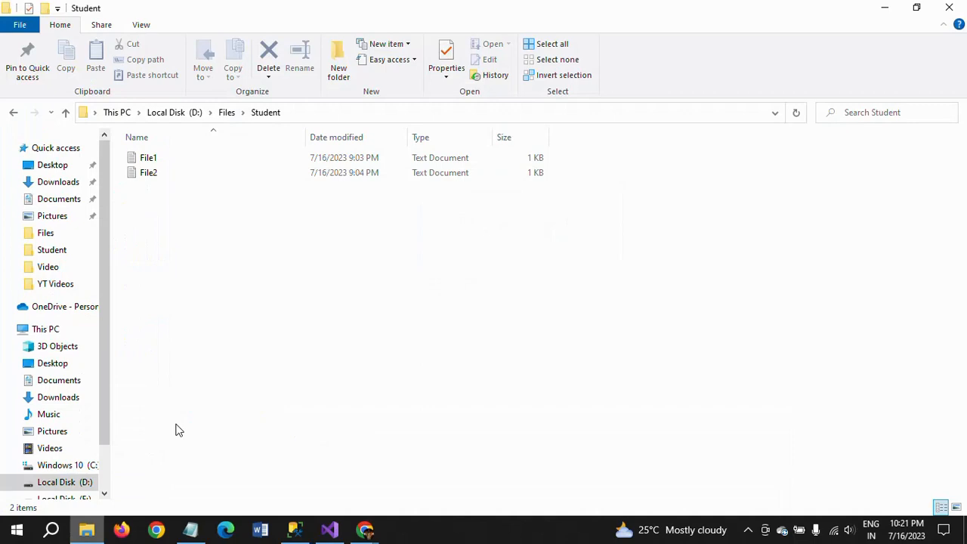
{"action": "left_click", "coordinate": [233, 353]}
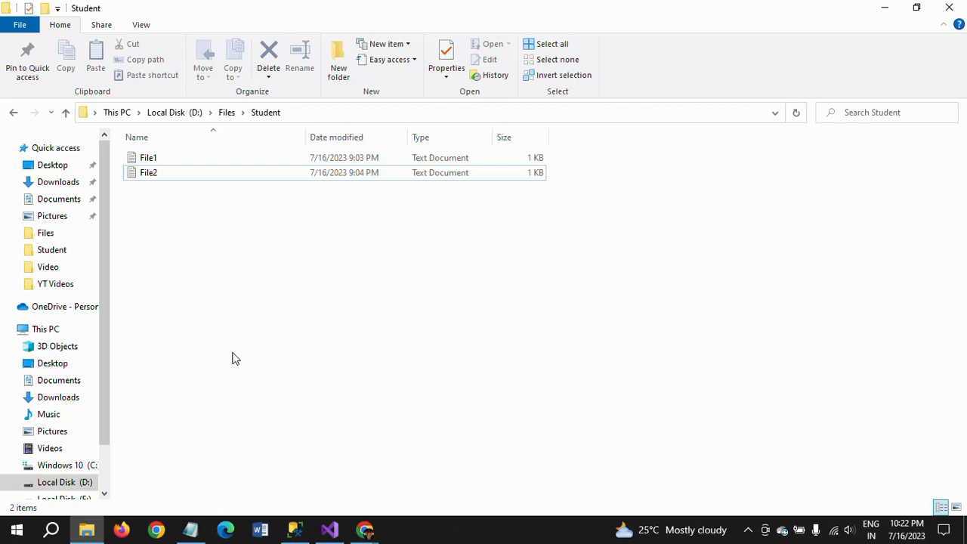
{"action": "left_click", "coordinate": [191, 528]}
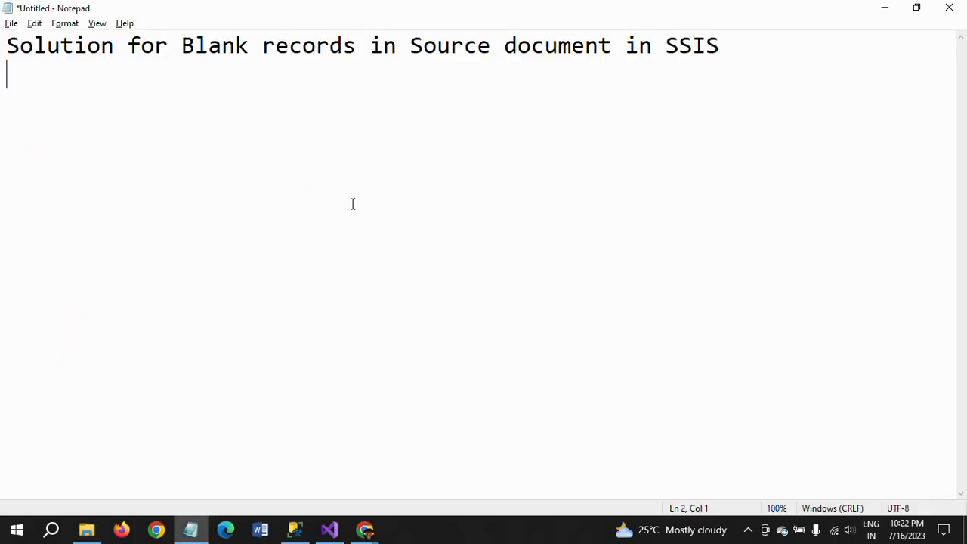